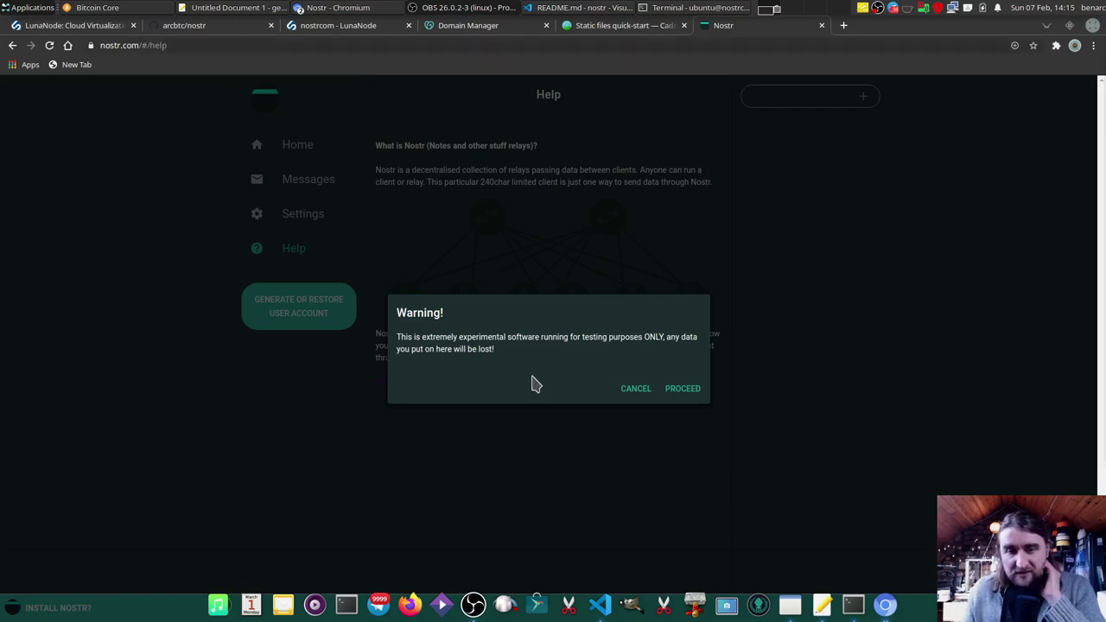
# - Accept the experimental software warning and proceed to the Nostr help page
pyautogui.click(682, 388)
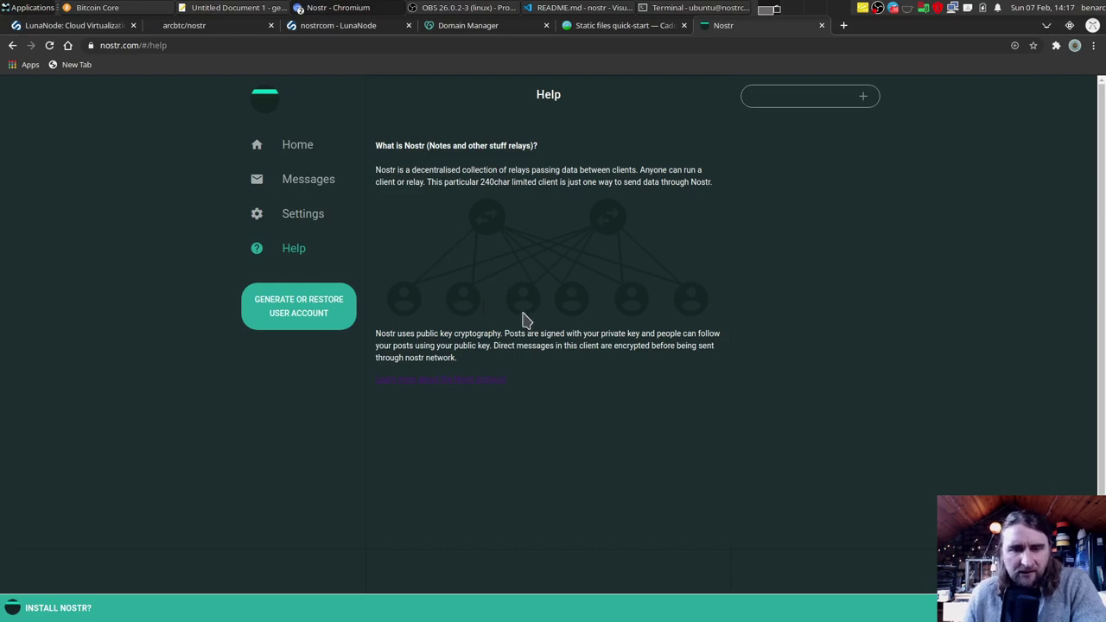
# - Examine the README of the fiatjaf/nostr GitHub repository linked from the help page, then close it and return to the Nostr client
pyautogui.click(455, 381)
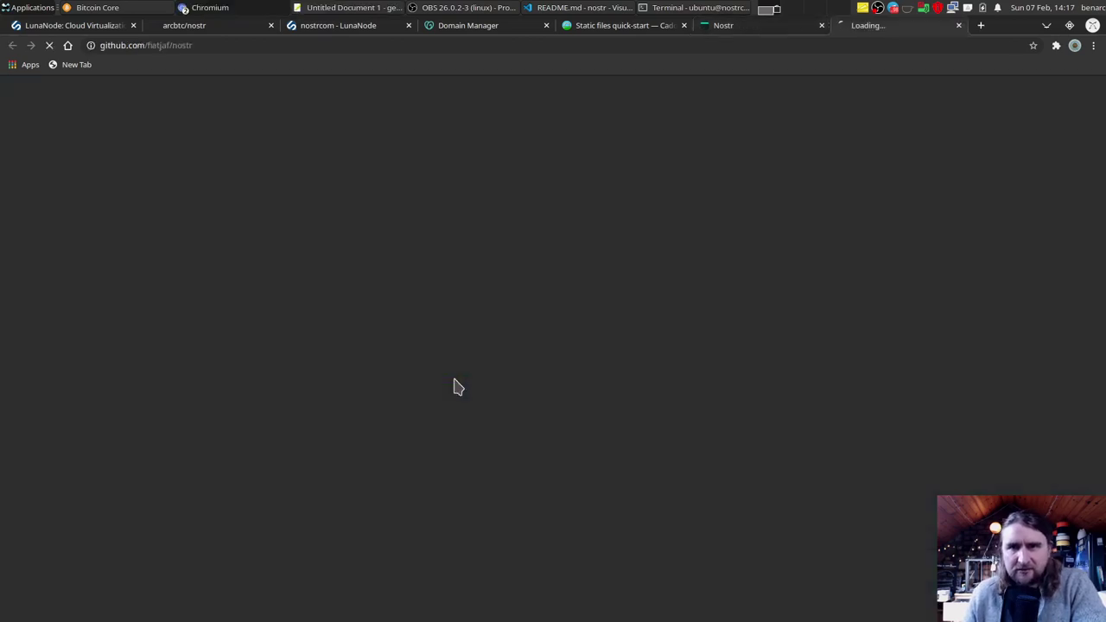
pyautogui.scroll(-6, 454, 374)
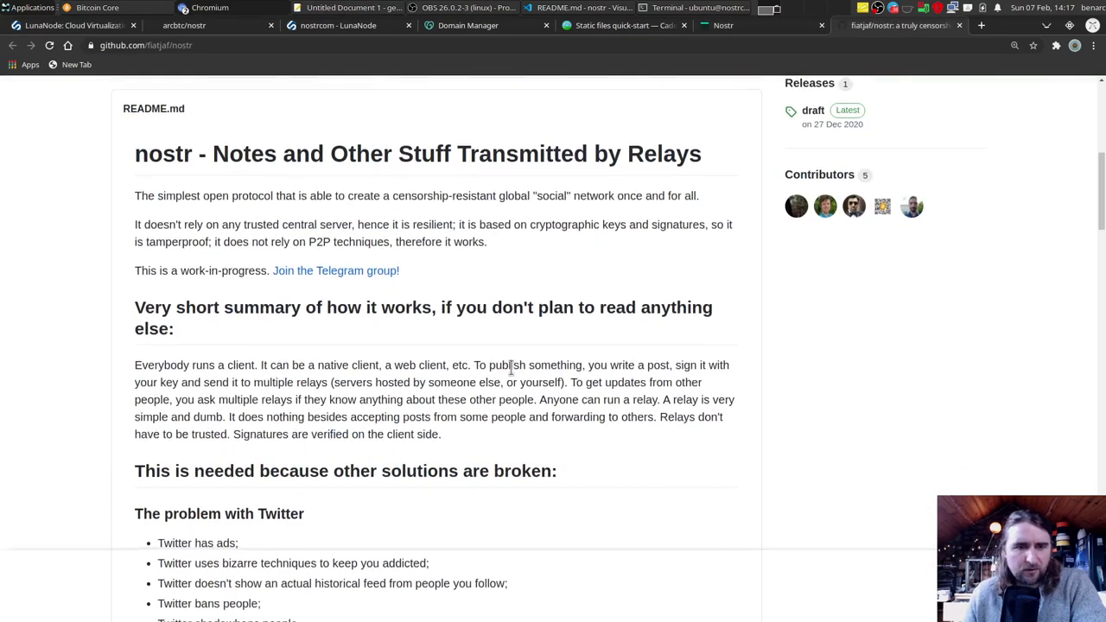
pyautogui.scroll(-10, 511, 367)
pyautogui.scroll(-3, 511, 367)
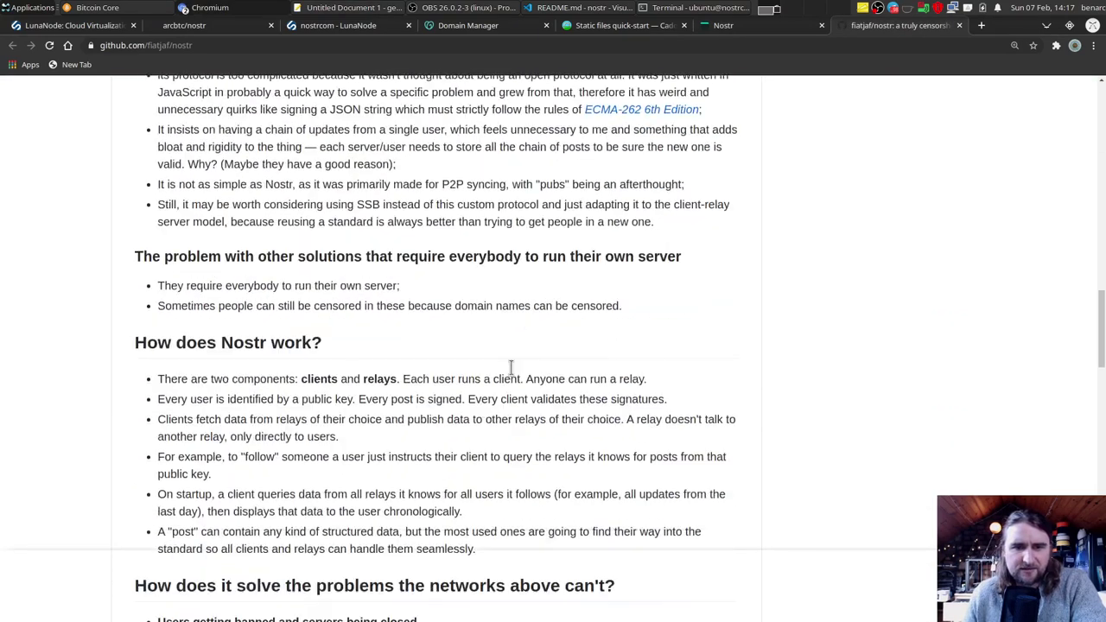
pyautogui.moveTo(1101, 346); pyautogui.dragTo(1103, 478)
pyautogui.scroll(-5, 771, 406)
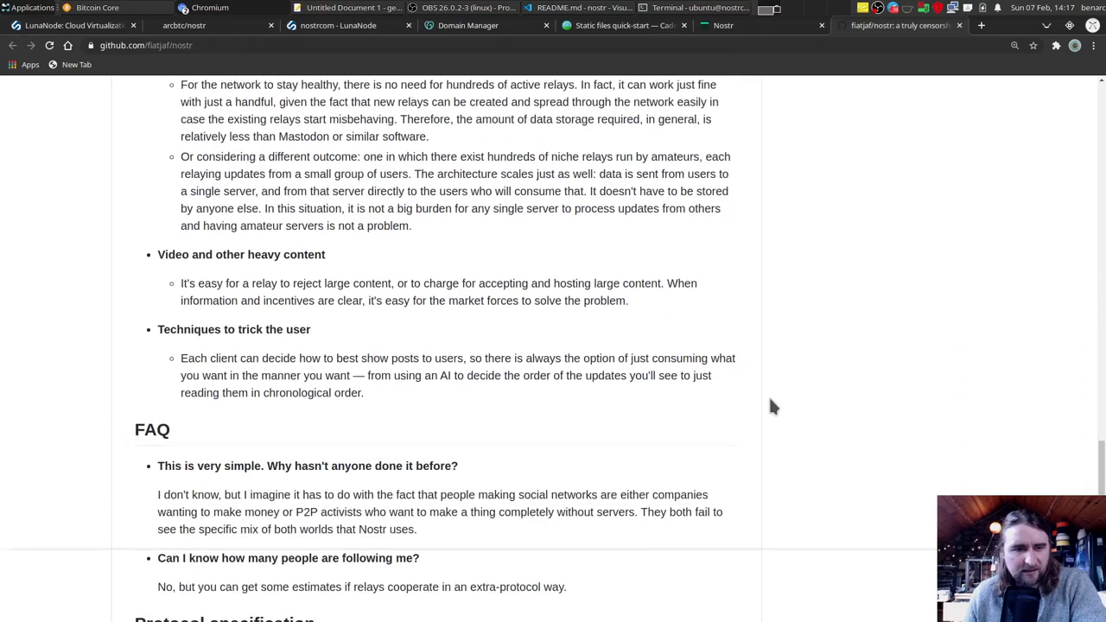
pyautogui.scroll(5, 771, 406)
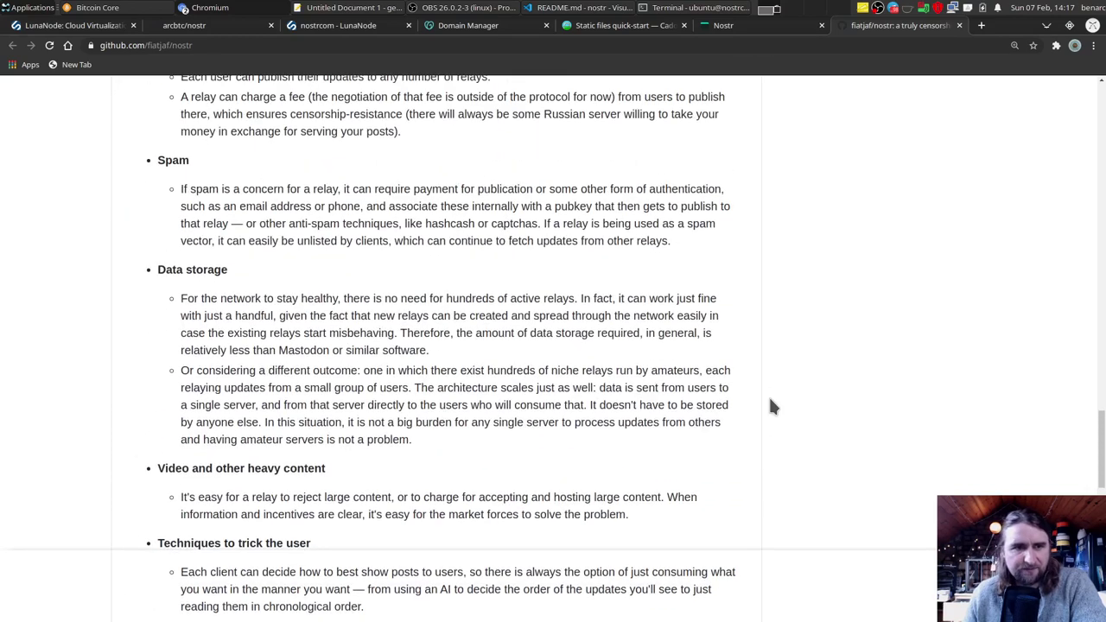
pyautogui.scroll(7, 771, 402)
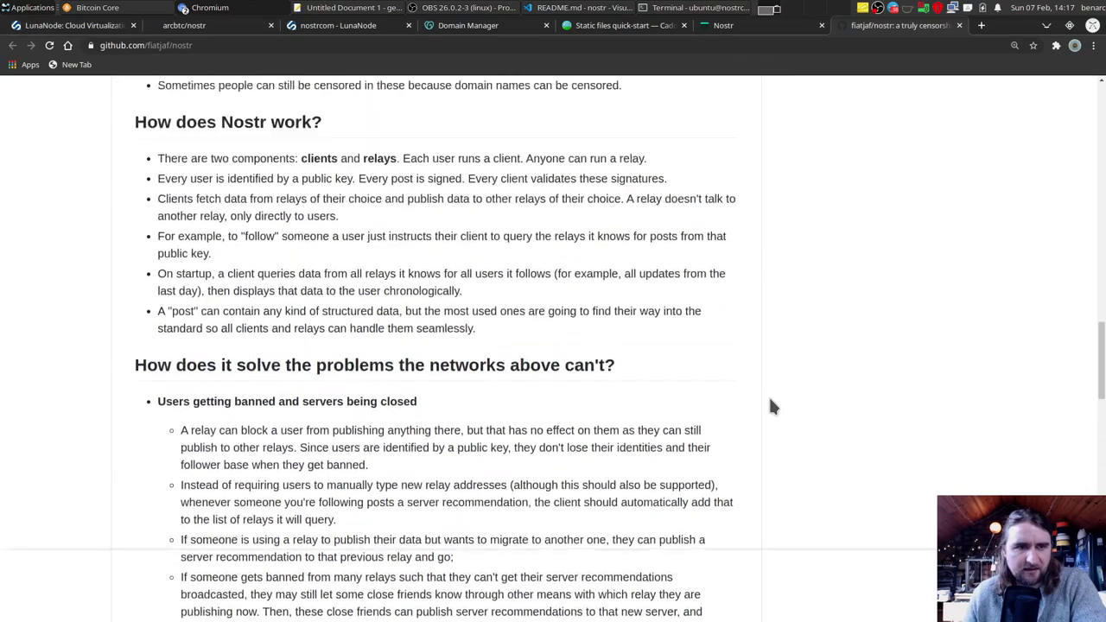
pyautogui.scroll(5, 771, 406)
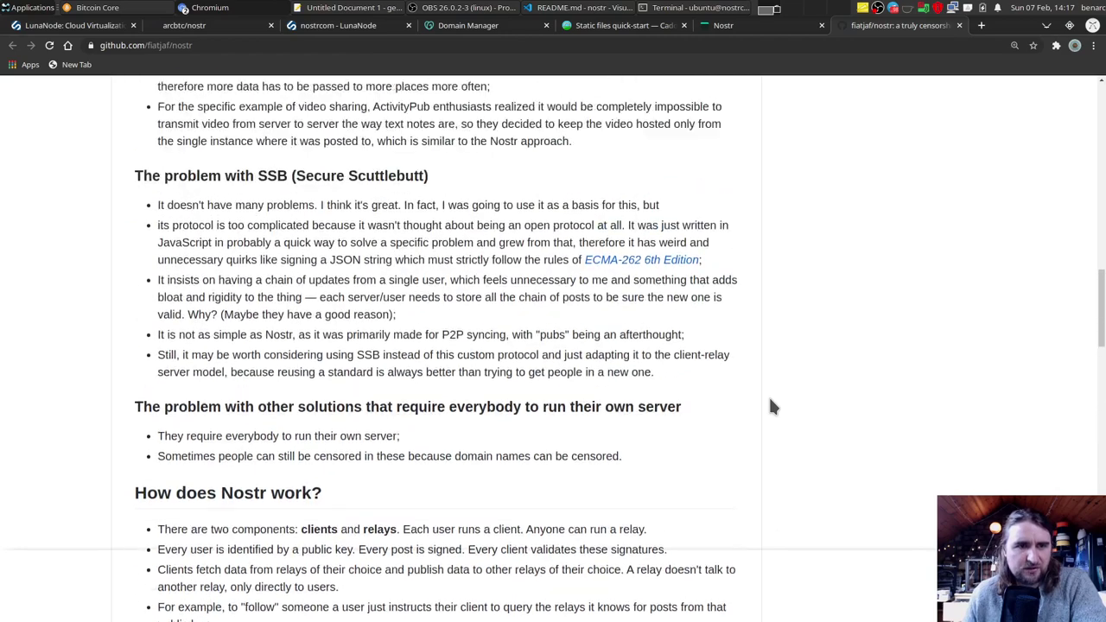
pyautogui.scroll(4, 771, 406)
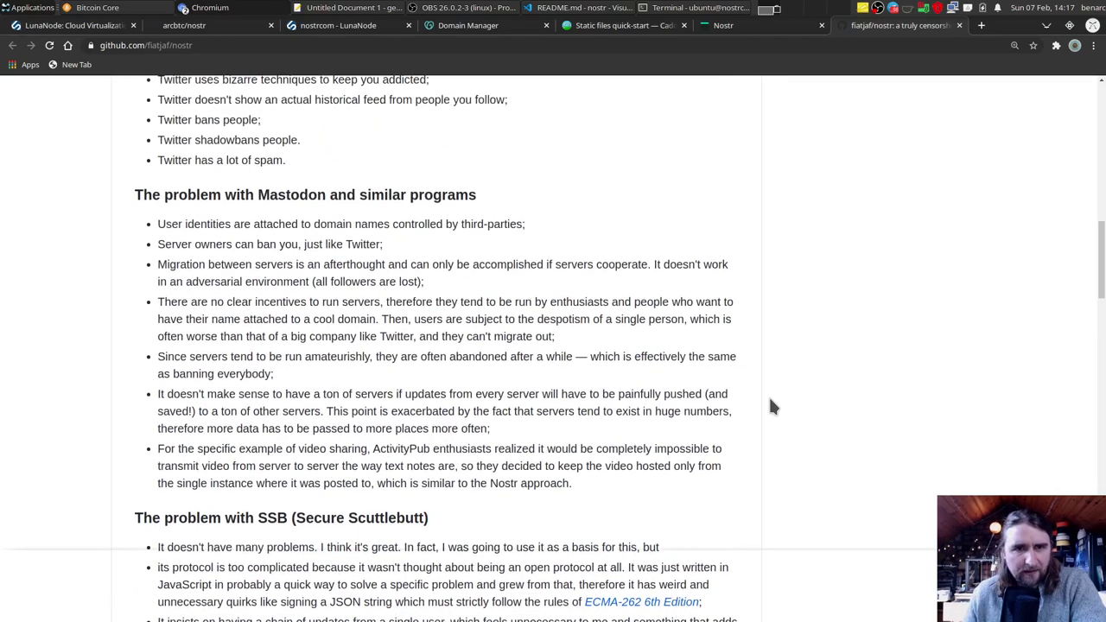
pyautogui.scroll(7, 771, 406)
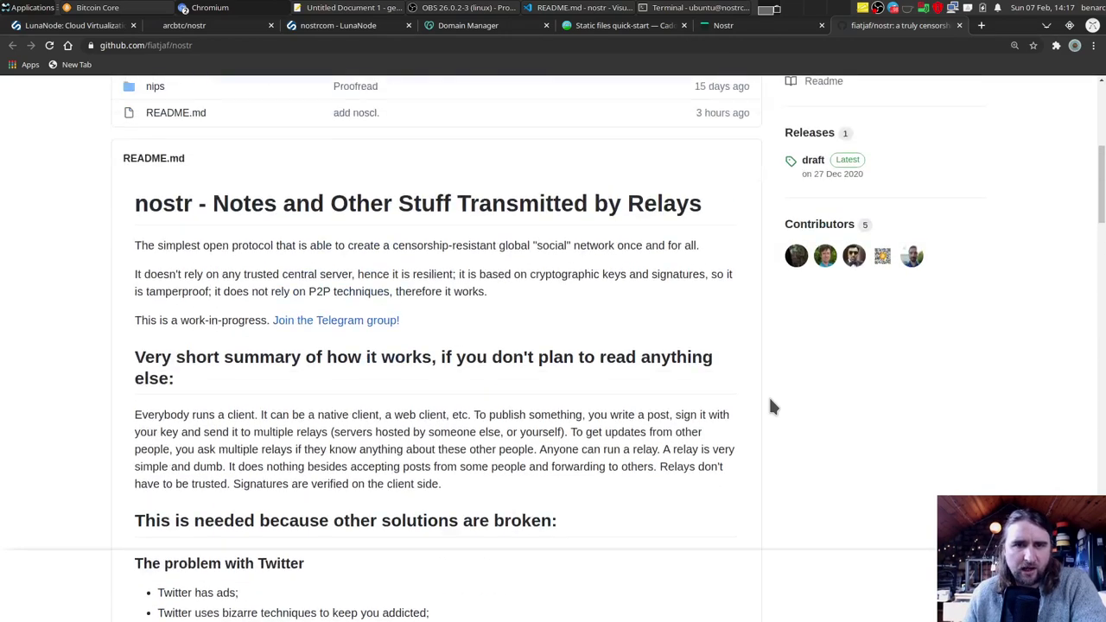
pyautogui.scroll(1, 771, 406)
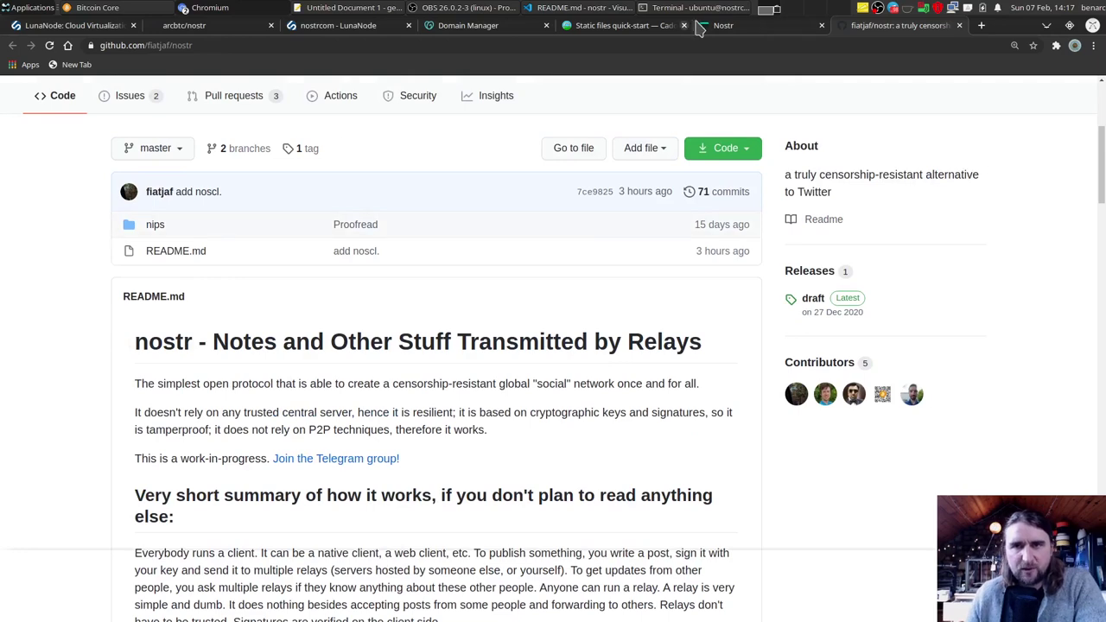
pyautogui.click(748, 31)
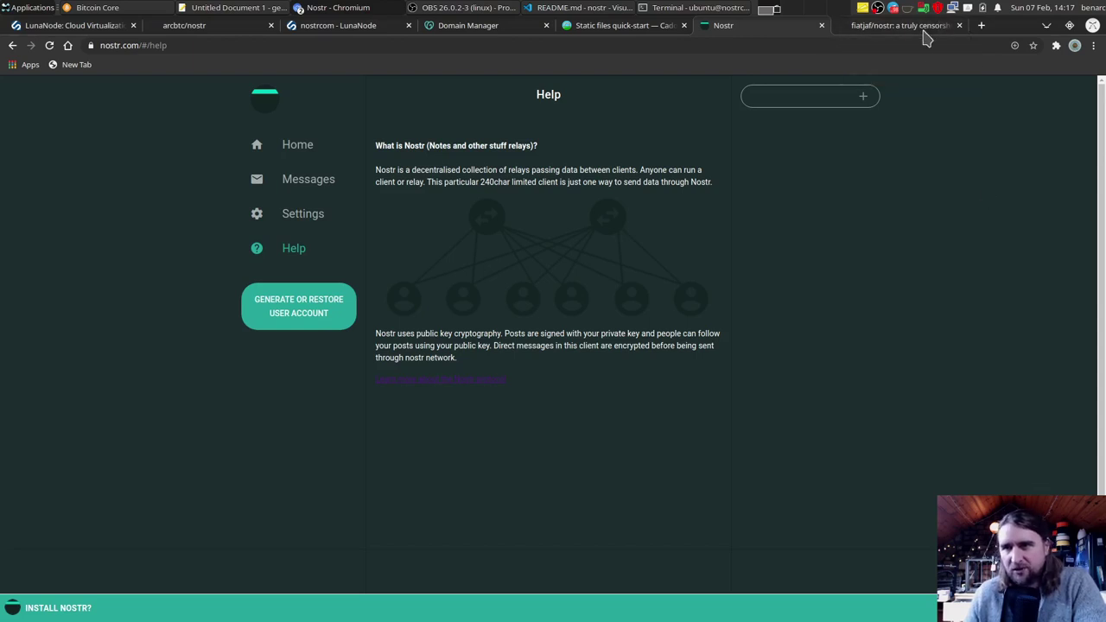
pyautogui.click(958, 26)
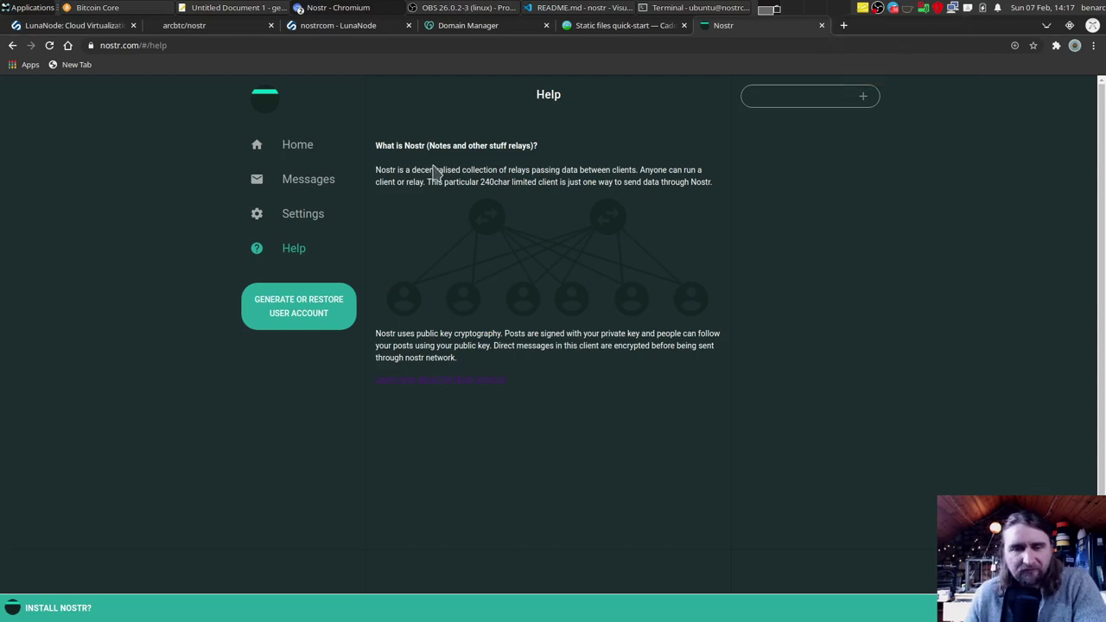
# - Generate a new user account from a generated word list, choosing Local Storage for the private key
pyautogui.click(317, 319)
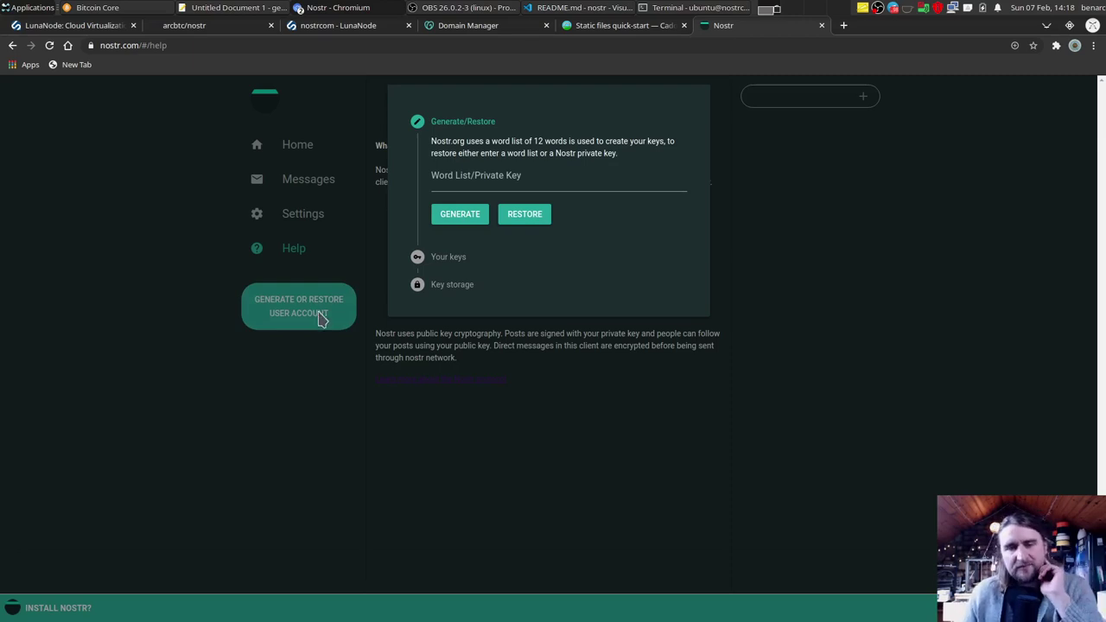
pyautogui.click(479, 221)
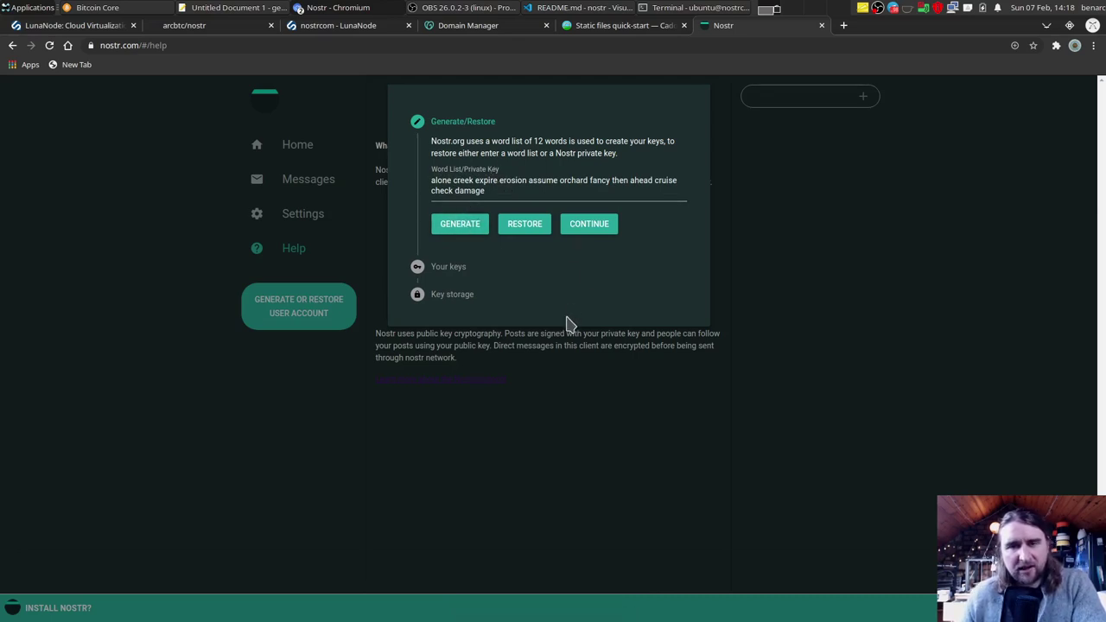
pyautogui.tripleClick(494, 192)
pyautogui.click(529, 190)
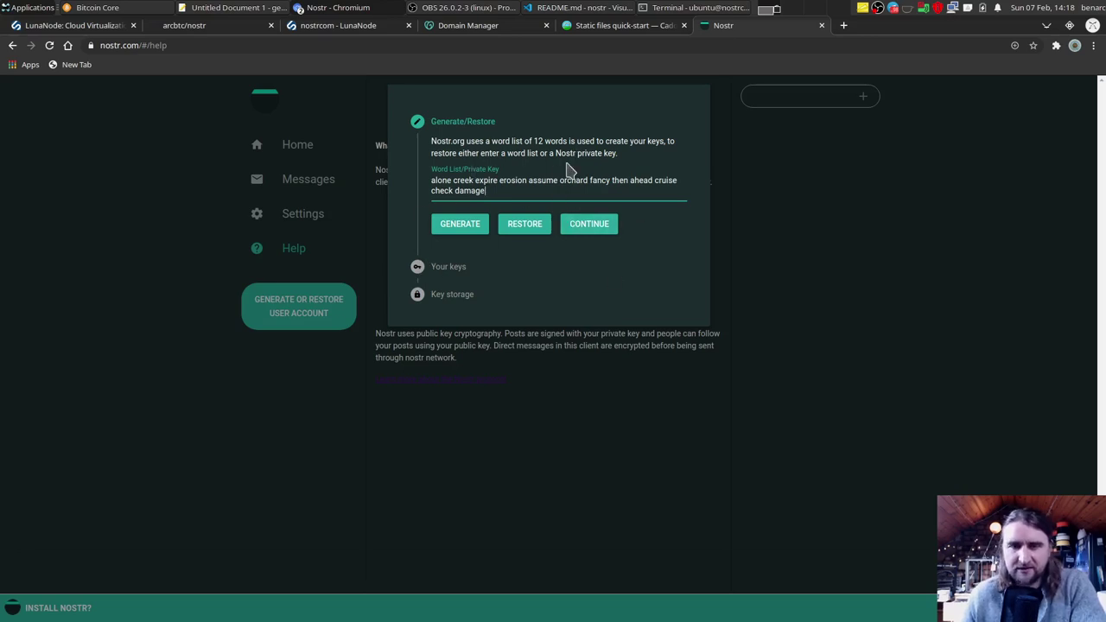
pyautogui.click(596, 231)
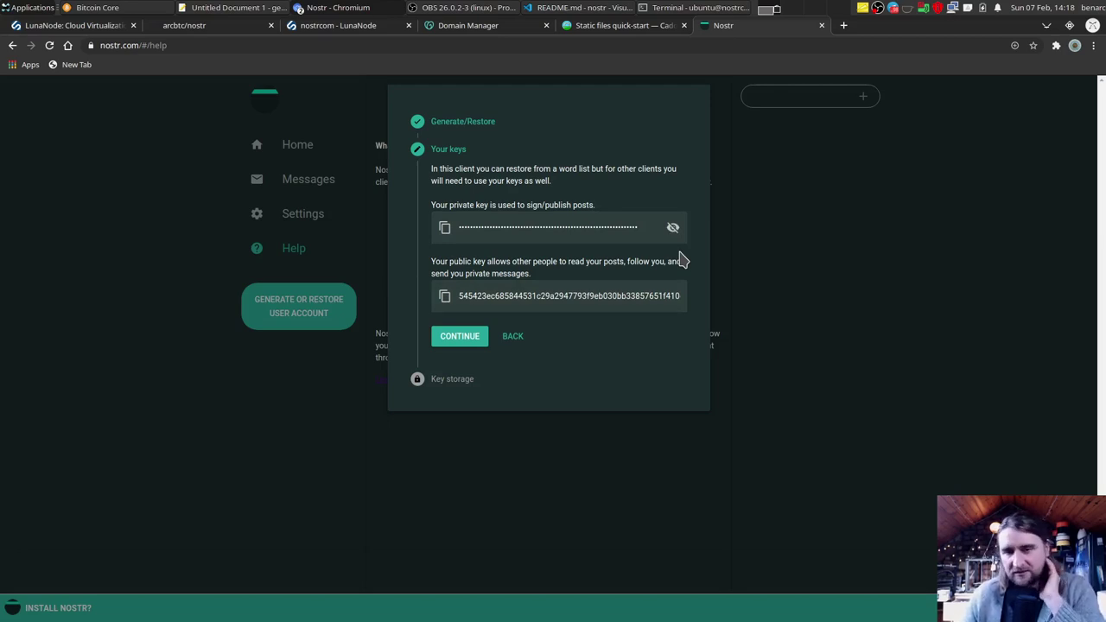
pyautogui.click(461, 336)
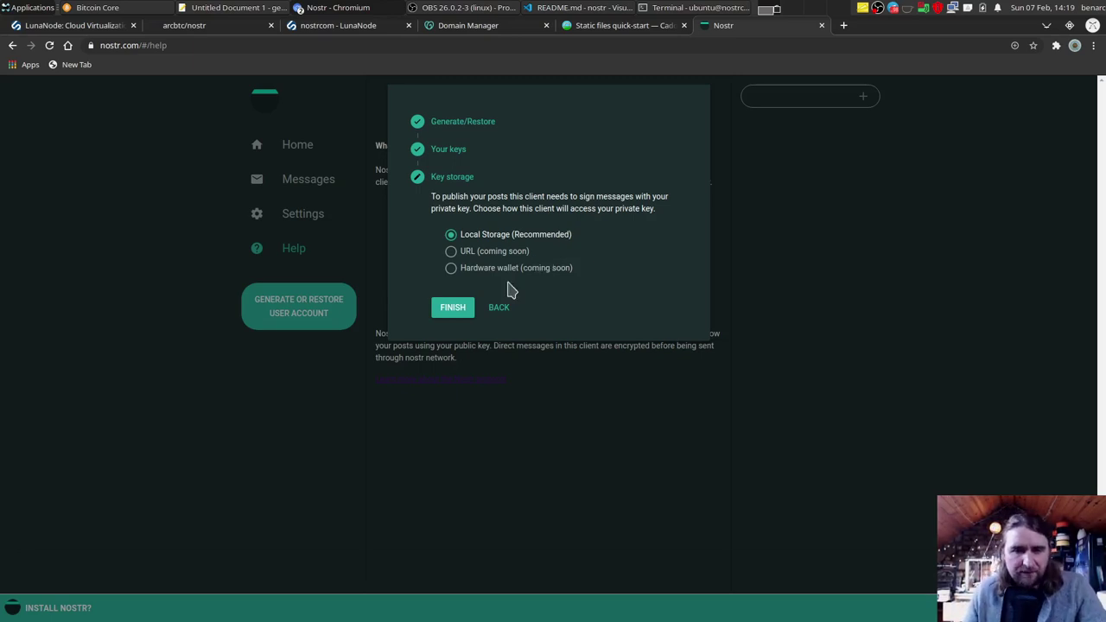
pyautogui.click(453, 308)
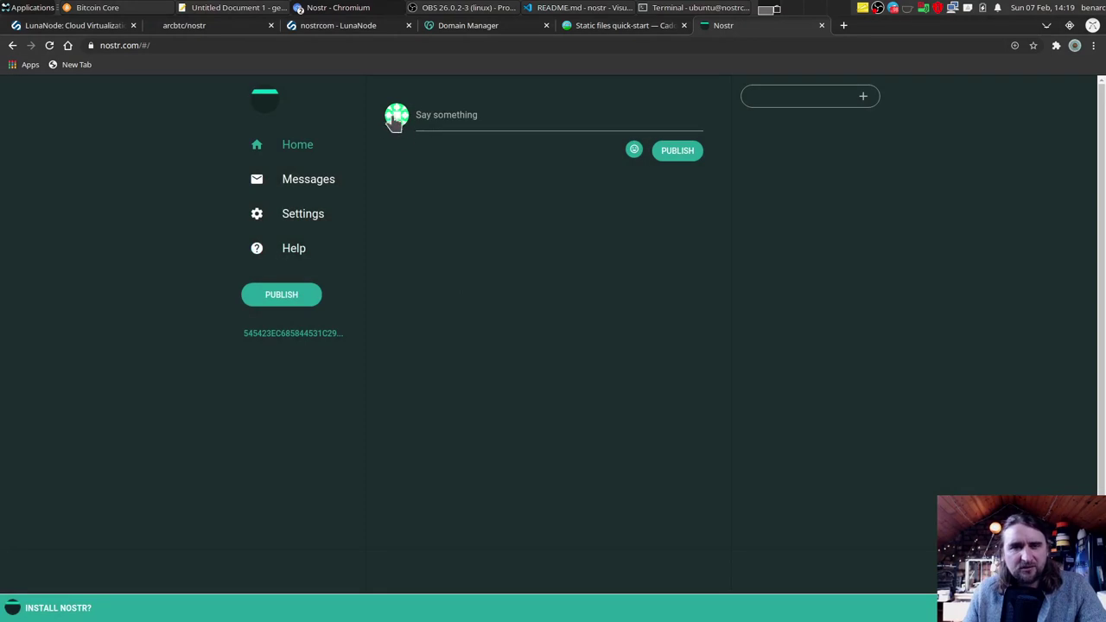
# - Copy the account's public key and publish a post reading "Hello world"
pyautogui.click(297, 333)
pyautogui.click(489, 119)
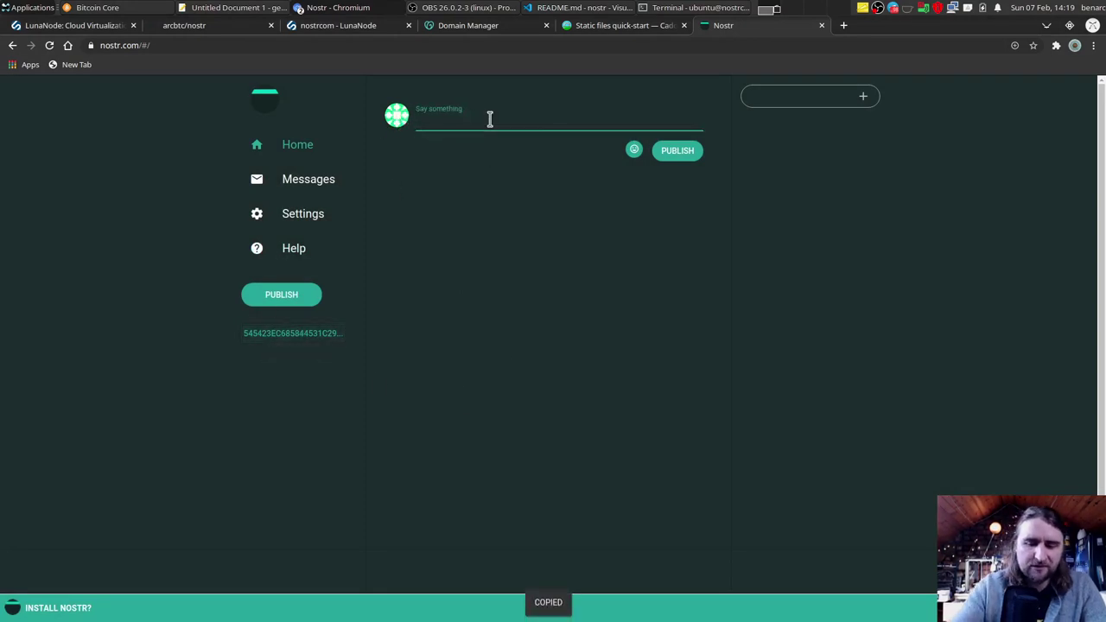
pyautogui.write('Hello world')
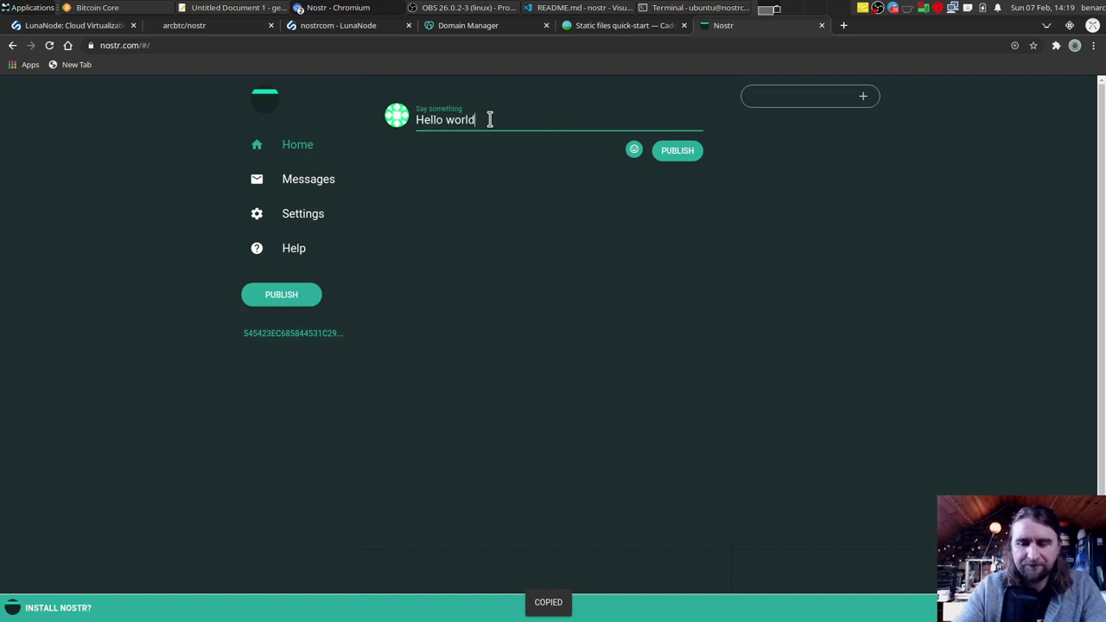
pyautogui.press('Return')
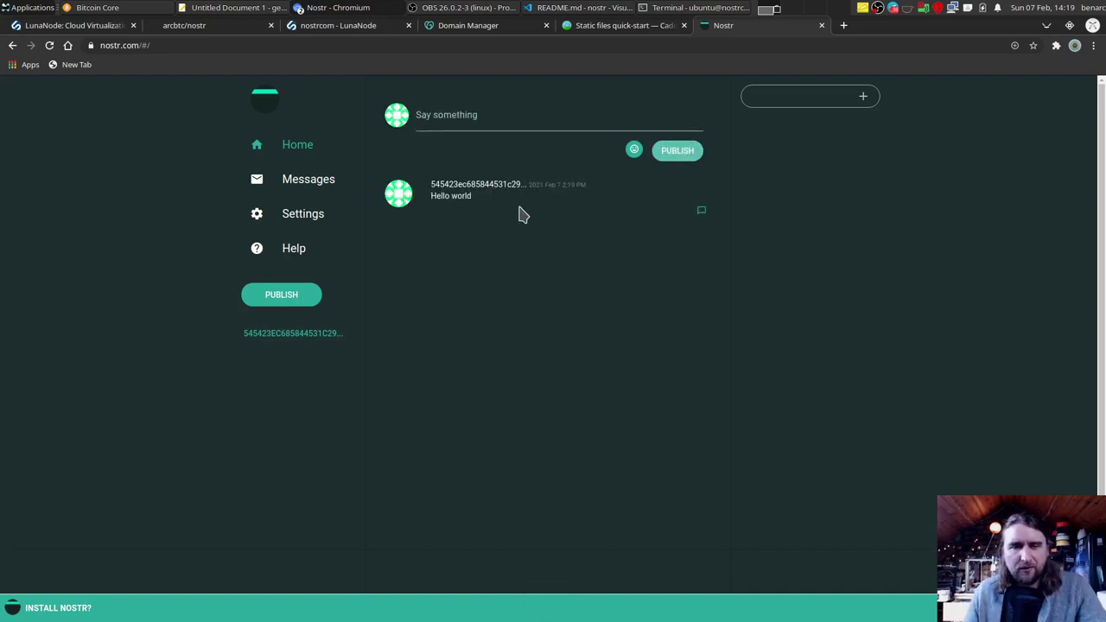
# - Remove the relay wss://freedom-relay.herokuapp.com/ws in the settings and check the remaining relay list
pyautogui.click(329, 224)
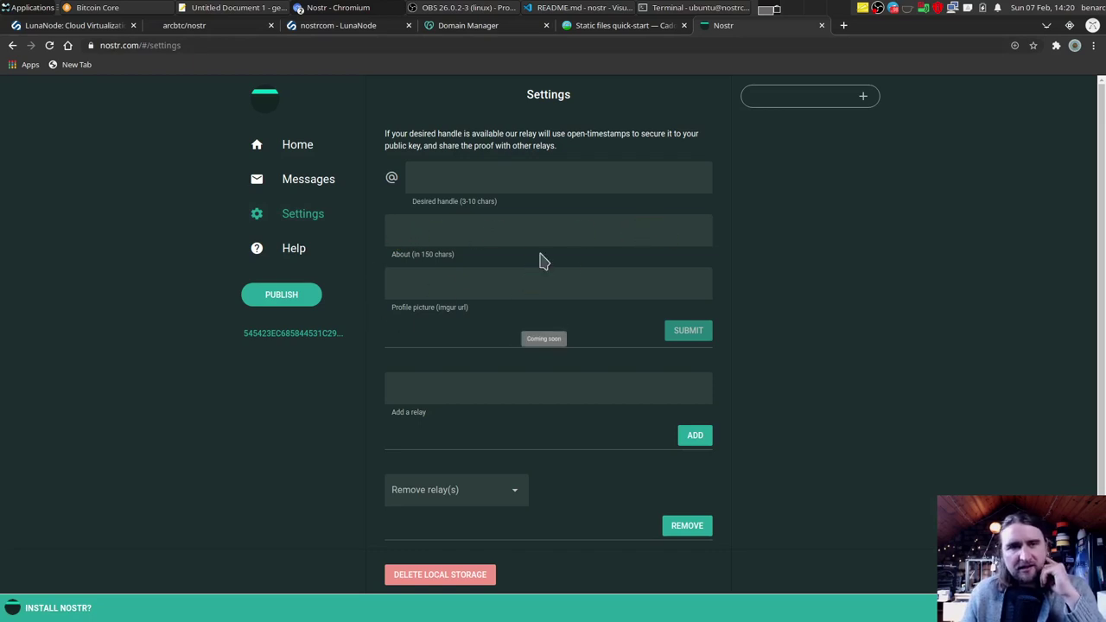
pyautogui.click(293, 143)
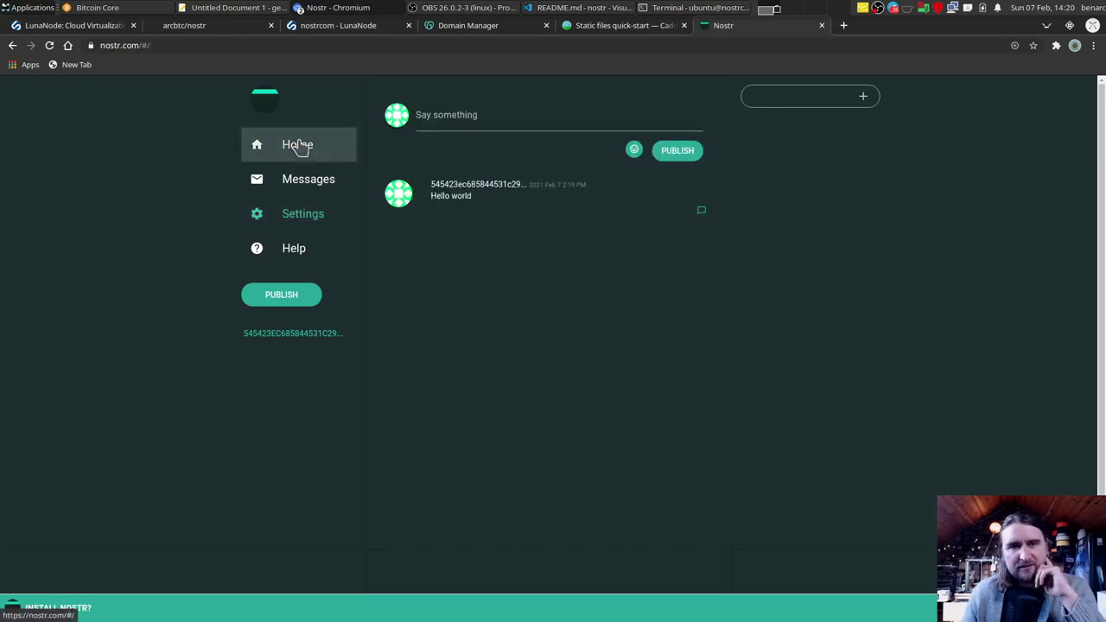
pyautogui.click(298, 220)
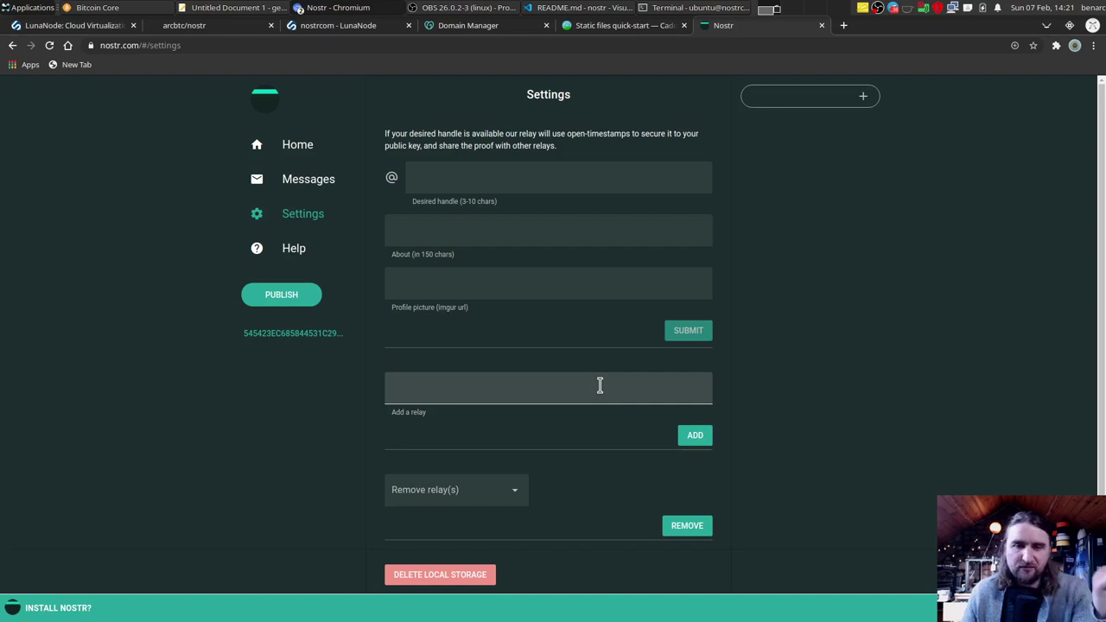
pyautogui.scroll(-1, 592, 456)
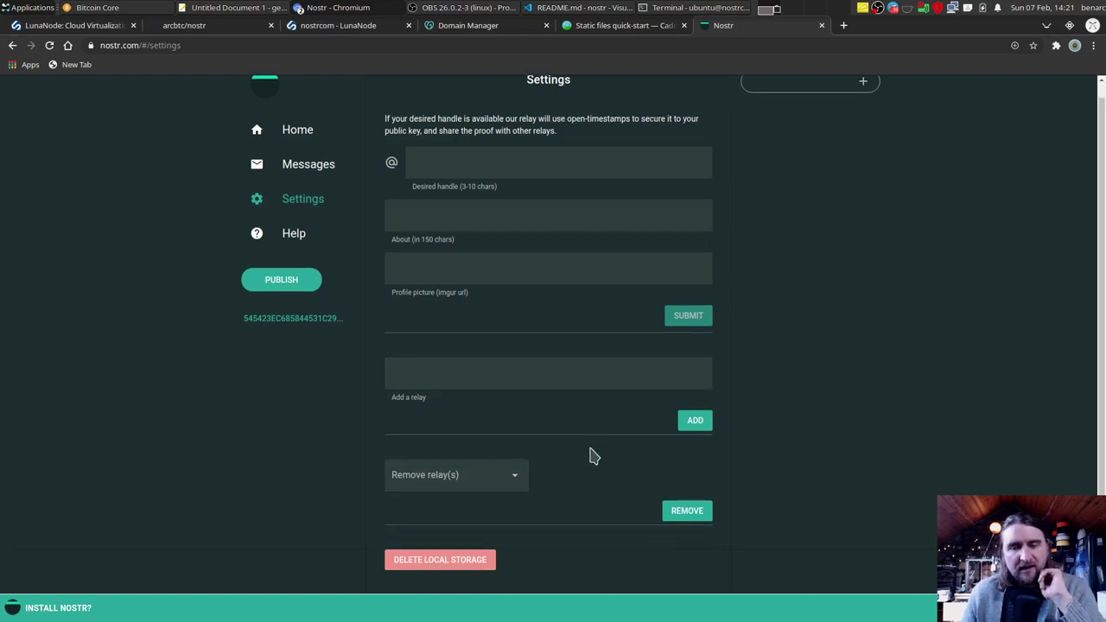
pyautogui.click(510, 480)
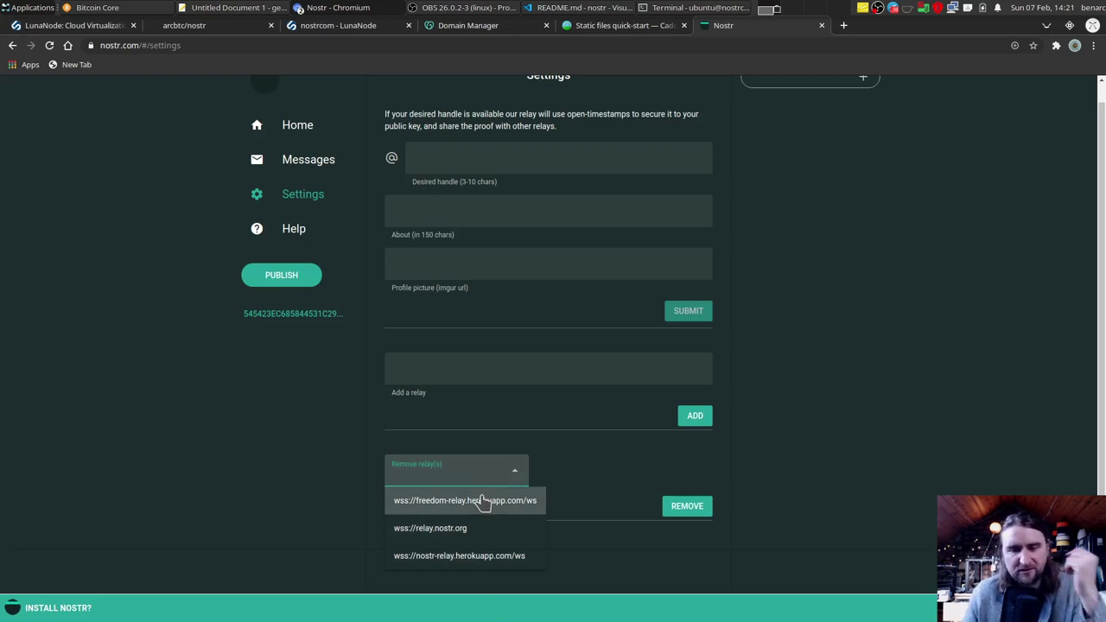
pyautogui.click(482, 501)
pyautogui.click(679, 515)
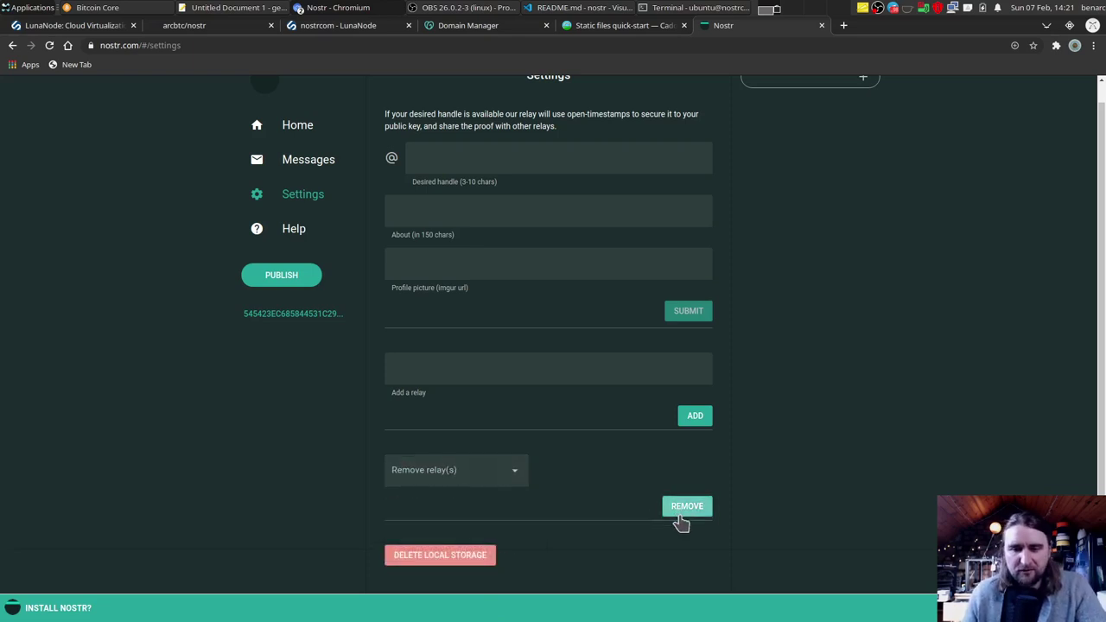
pyautogui.click(508, 475)
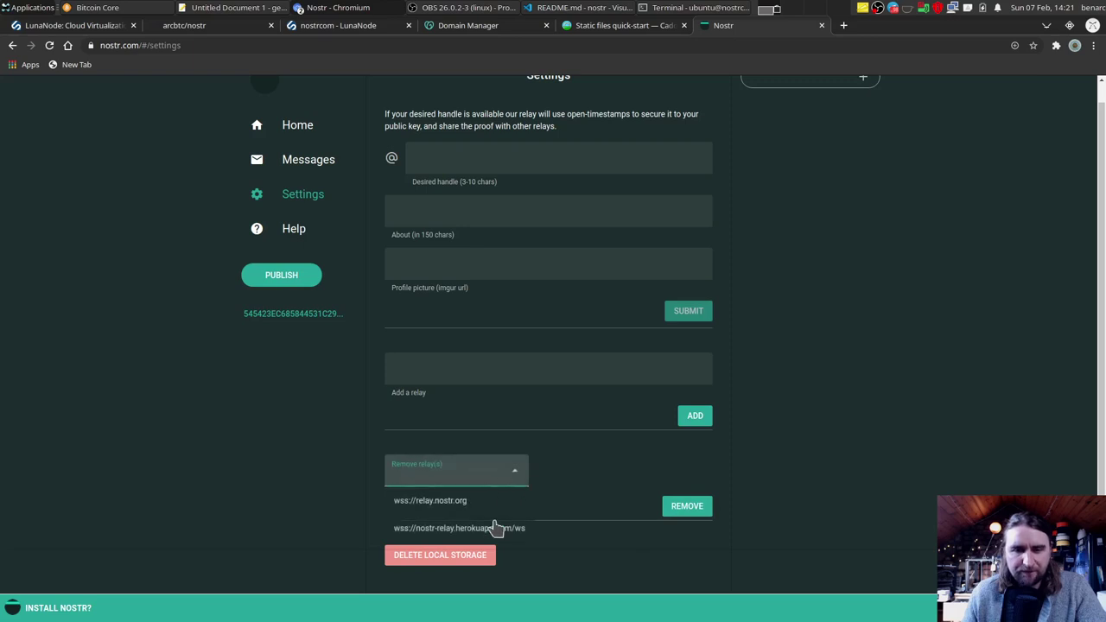
pyautogui.click(594, 462)
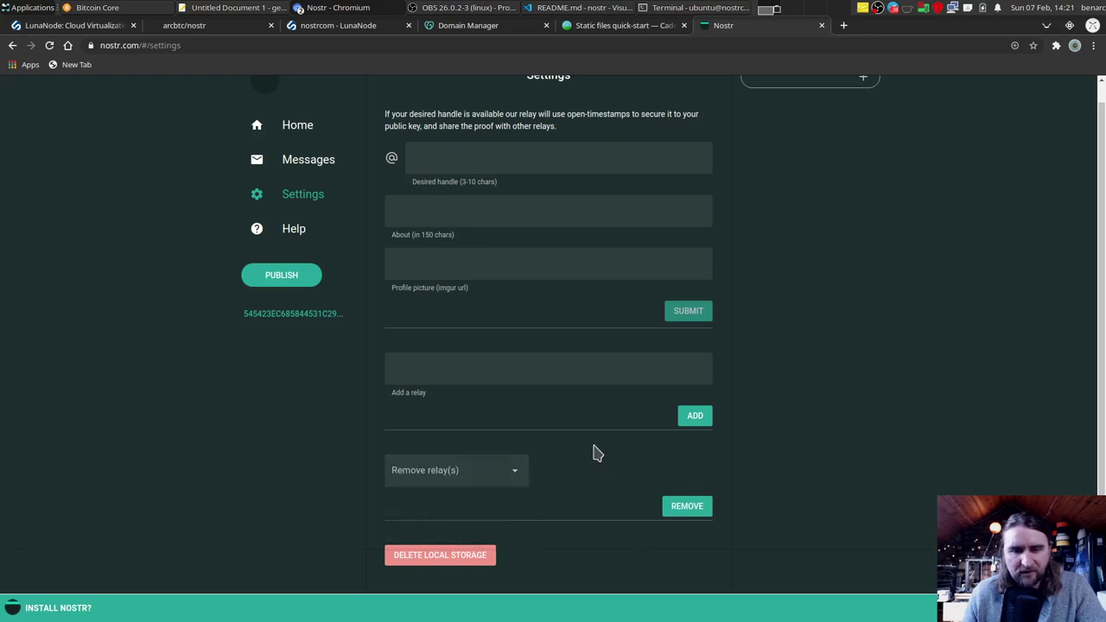
# - View the encrypted messages page, return to the home feed and copy the account's public key
pyautogui.click(316, 158)
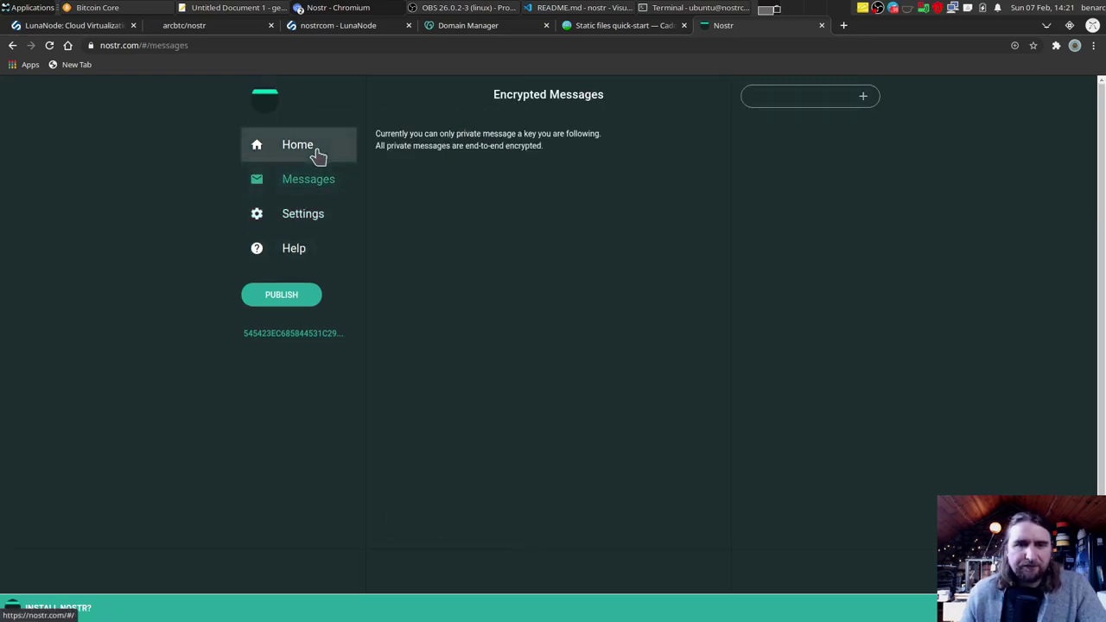
pyautogui.click(316, 154)
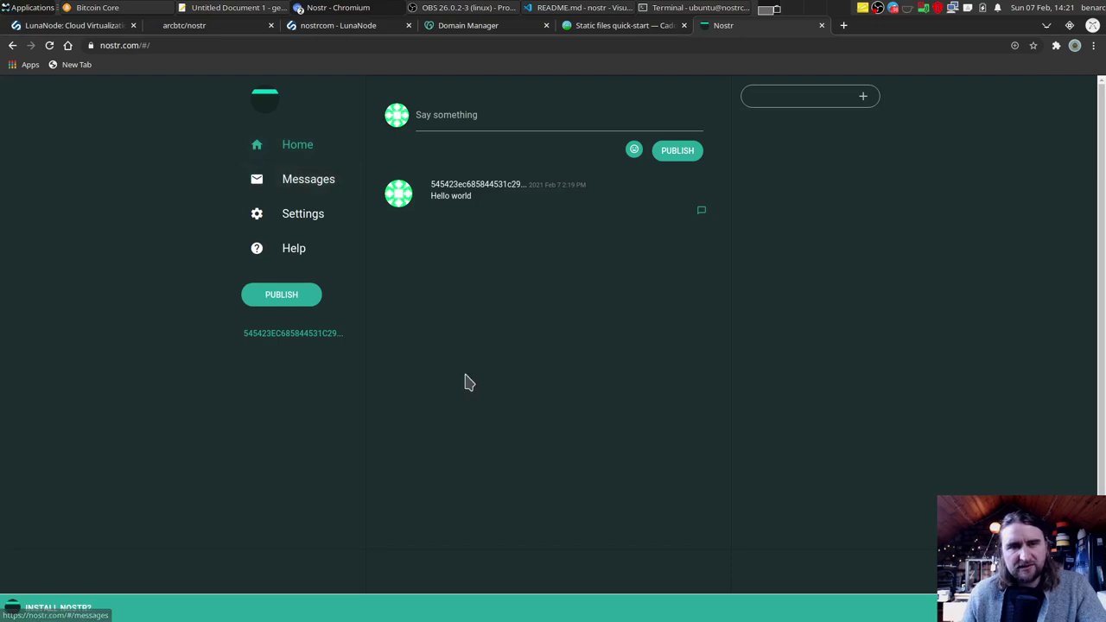
pyautogui.click(320, 185)
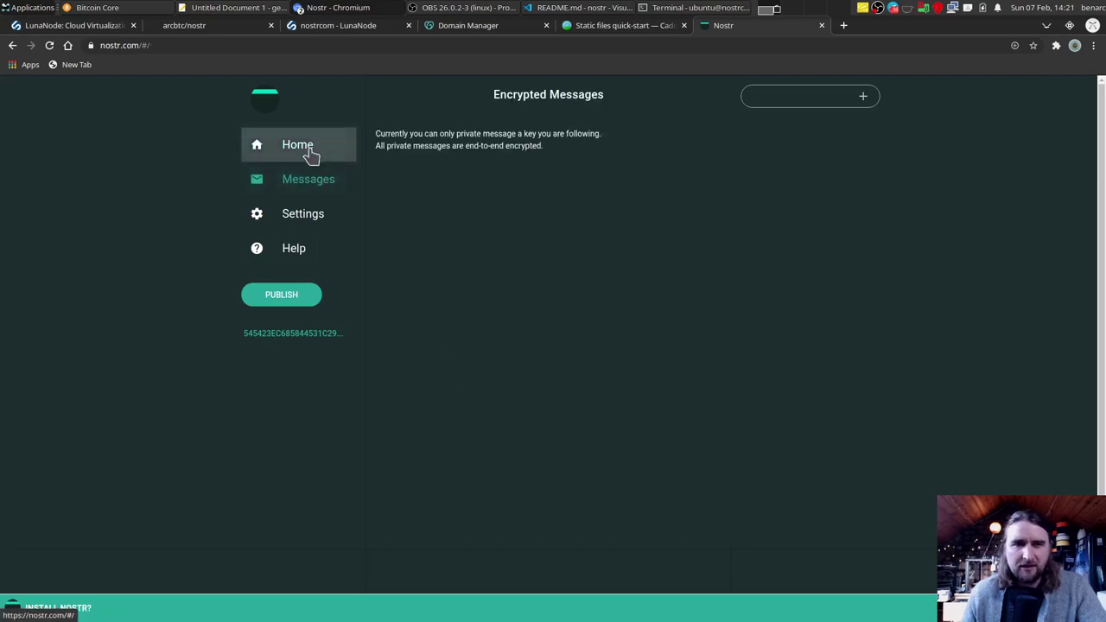
pyautogui.click(307, 151)
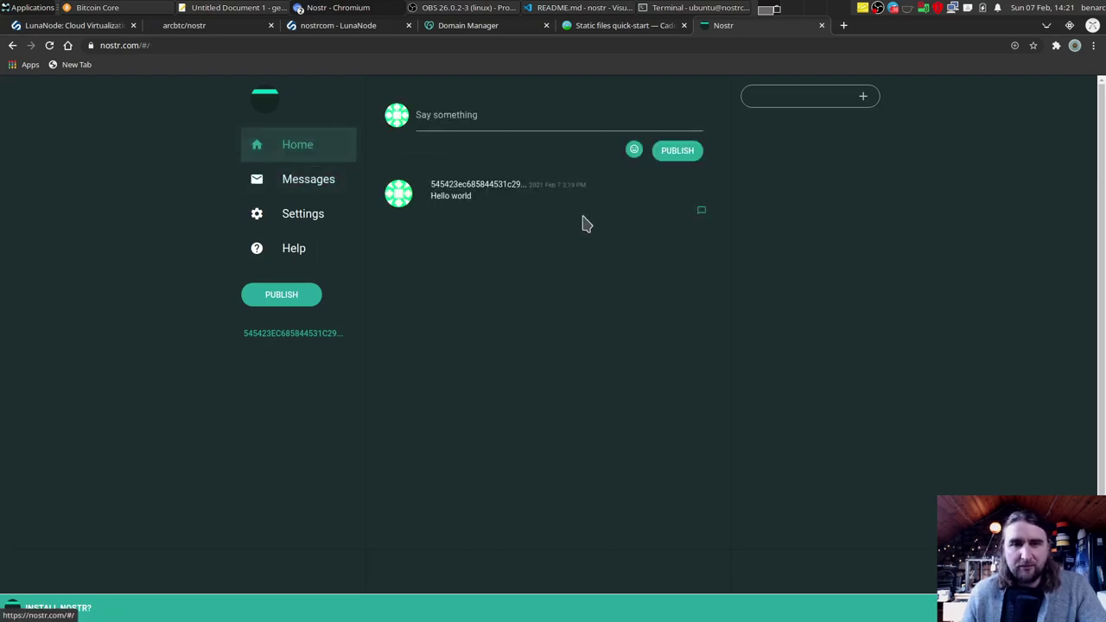
pyautogui.click(295, 339)
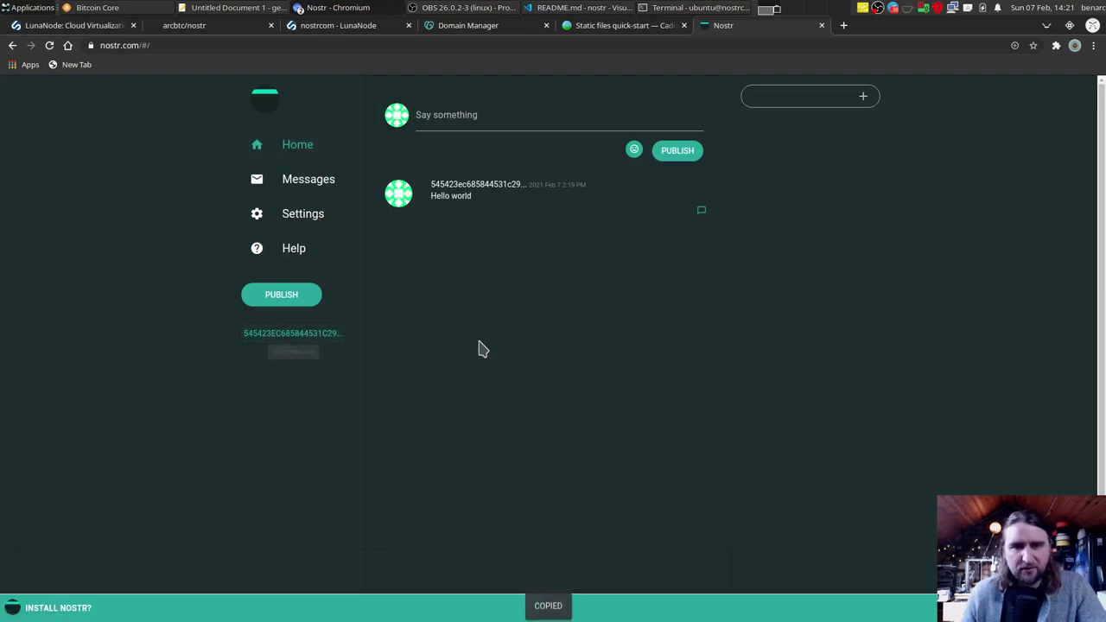
# - Switch to the incognito browser window and follow the first account using its copied public key
pyautogui.hotkey('alt', 'Tab')
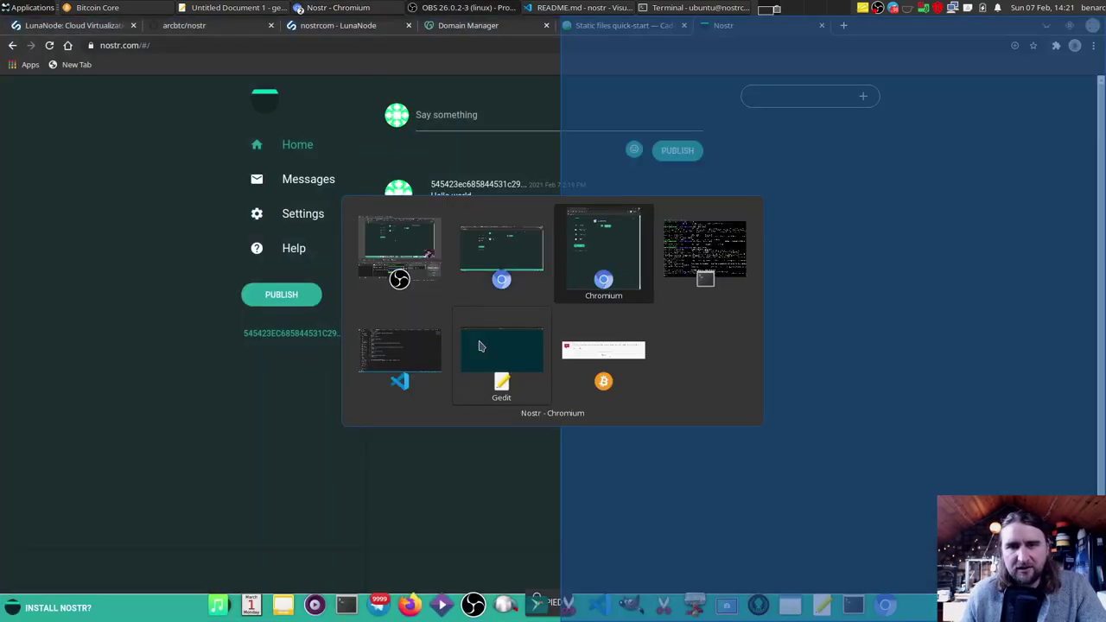
pyautogui.hotkey('alt', 'Tab')
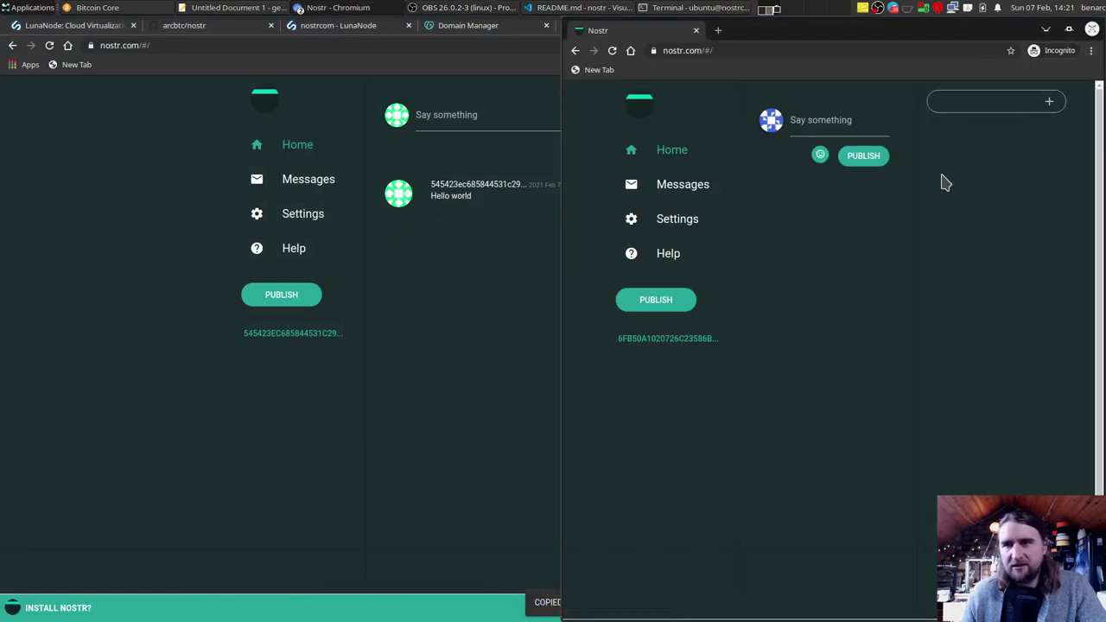
pyautogui.click(1018, 101)
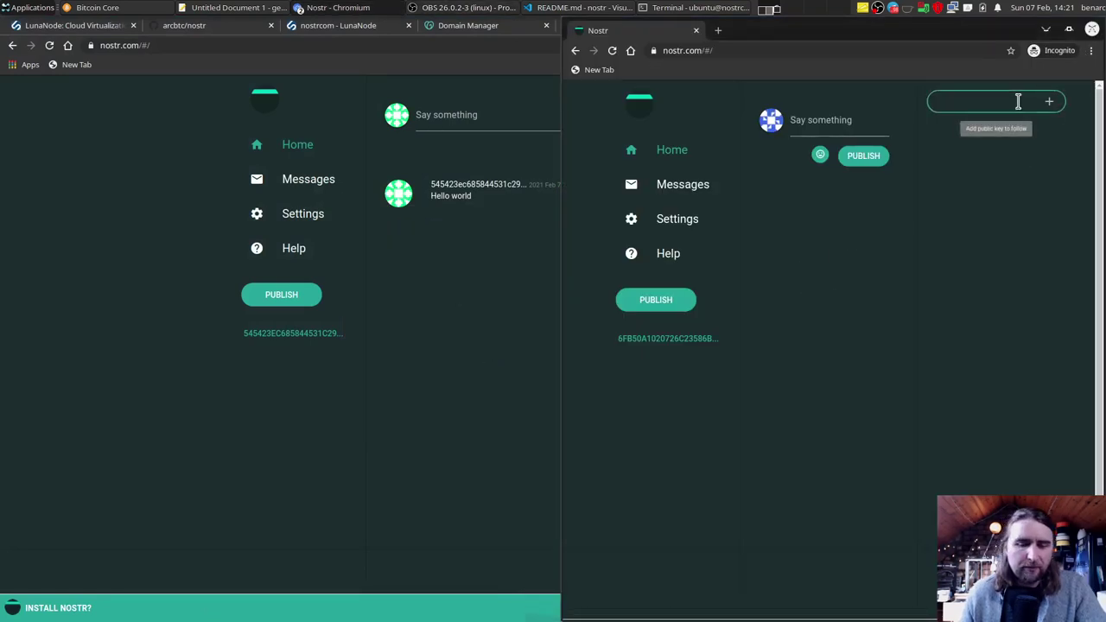
pyautogui.hotkey('ctrl', 'v')
pyautogui.click(1050, 101)
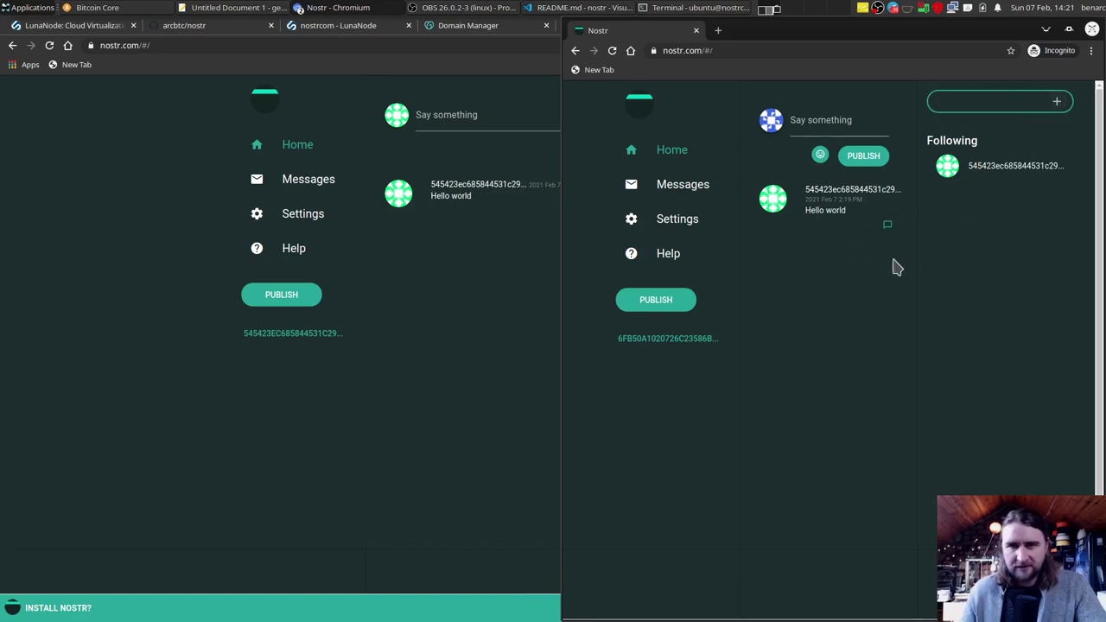
# - Copy the incognito account's public key and follow it from the first account in the main browser window
pyautogui.click(644, 342)
pyautogui.click(276, 411)
pyautogui.click(804, 97)
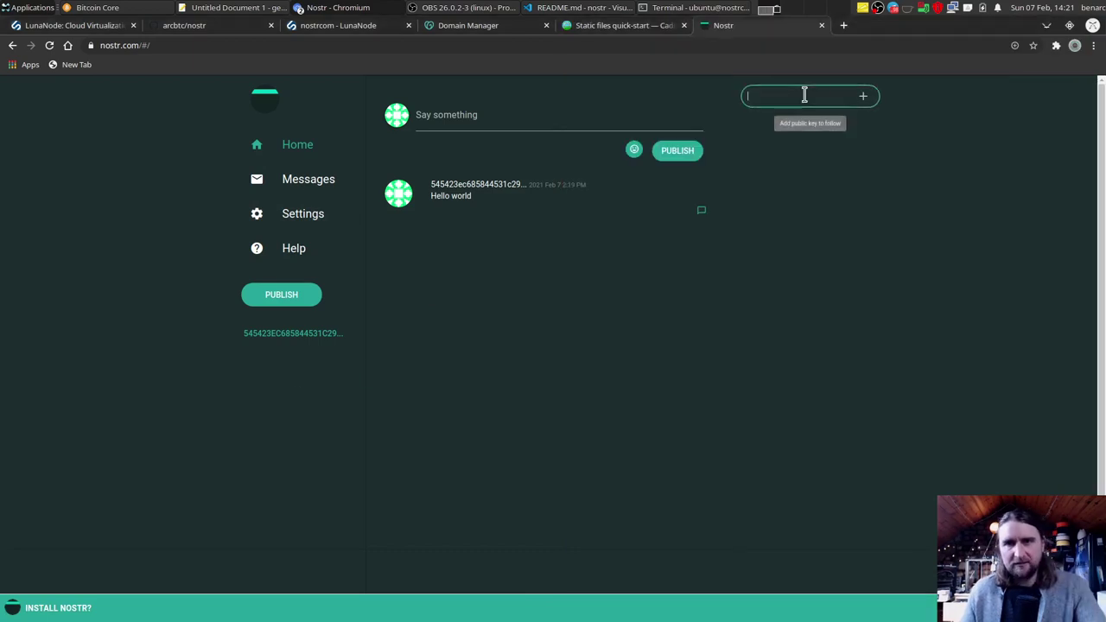
pyautogui.hotkey('ctrl', 'v')
pyautogui.click(861, 97)
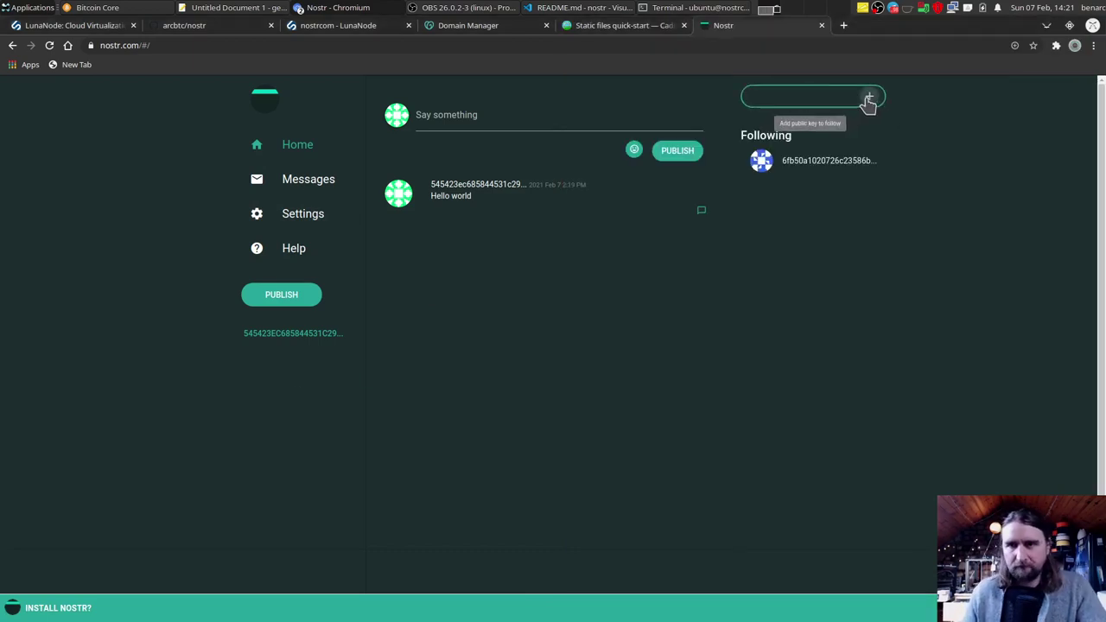
# - Publish a post reading "Something" with a Welsh flag emoji from the incognito account, and look at its reply box
pyautogui.hotkey('alt', 'Tab')
pyautogui.click(824, 119)
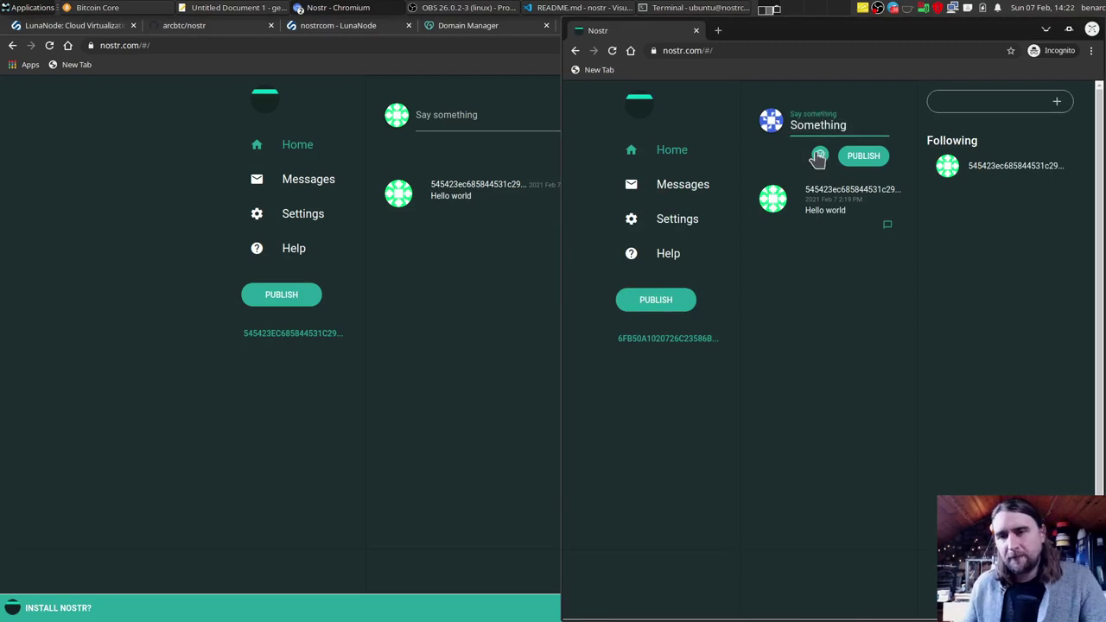
pyautogui.click(819, 155)
pyautogui.click(918, 191)
pyautogui.click(864, 157)
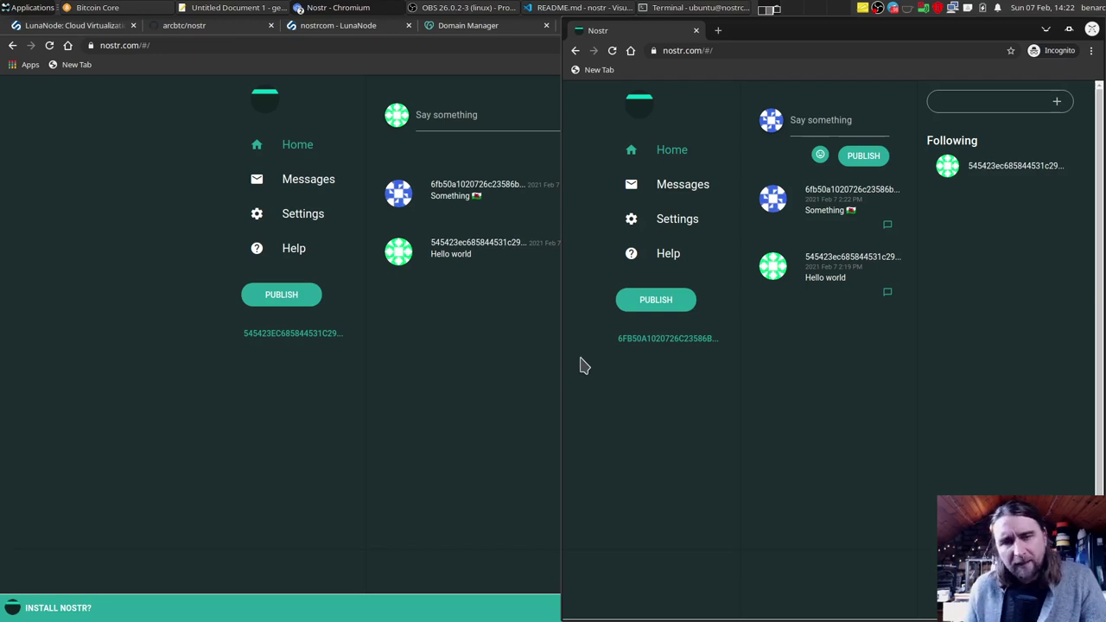
pyautogui.click(887, 225)
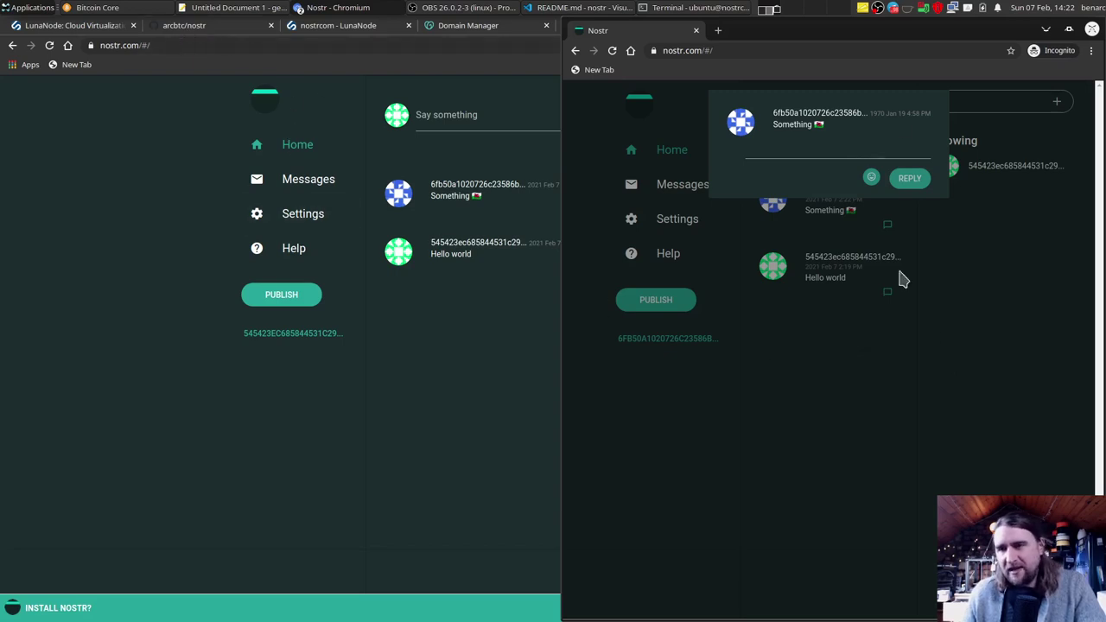
pyautogui.click(914, 410)
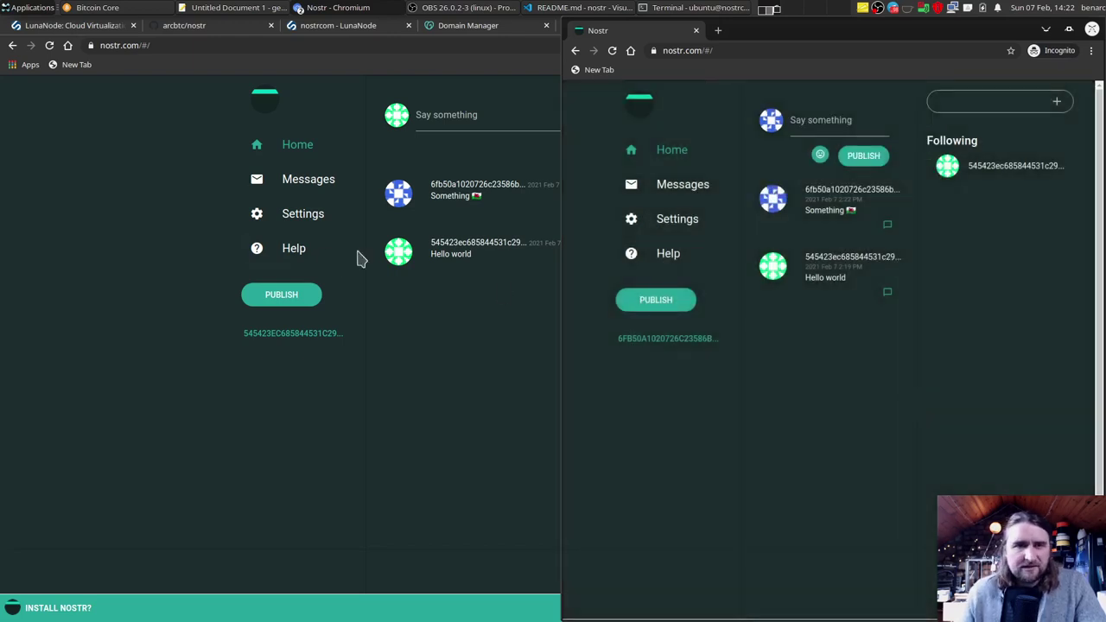
# - Show the first account's encrypted messages page and arrange its browser window beside the incognito window
pyautogui.click(298, 194)
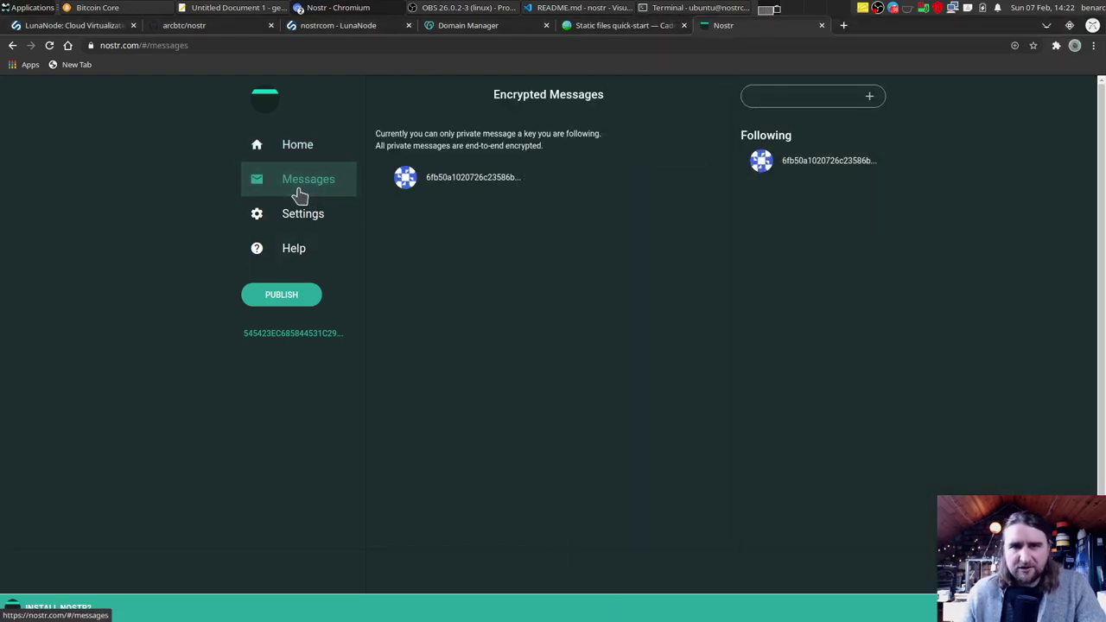
pyautogui.hotkey('alt', 'Tab')
pyautogui.click(388, 341)
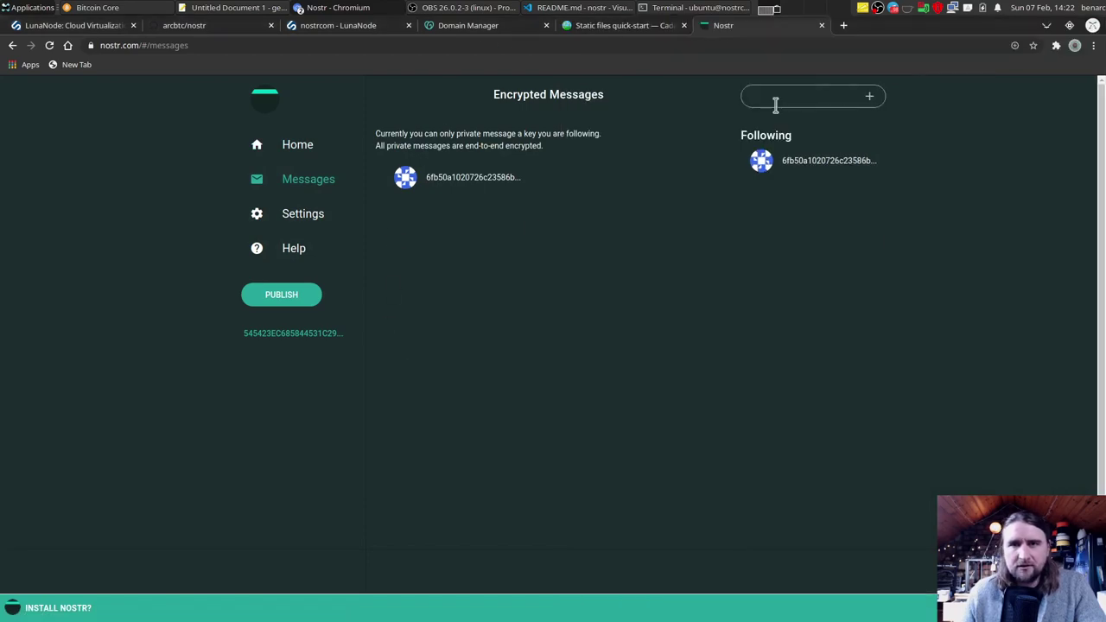
pyautogui.moveTo(888, 32); pyautogui.dragTo(296, 15)
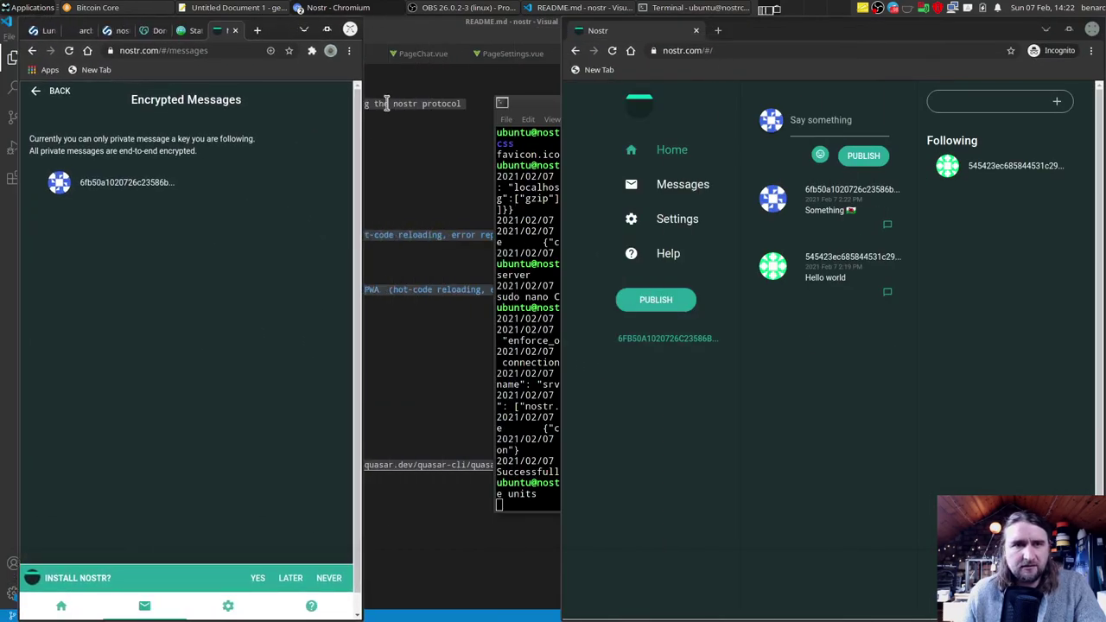
pyautogui.moveTo(369, 117); pyautogui.dragTo(555, 257)
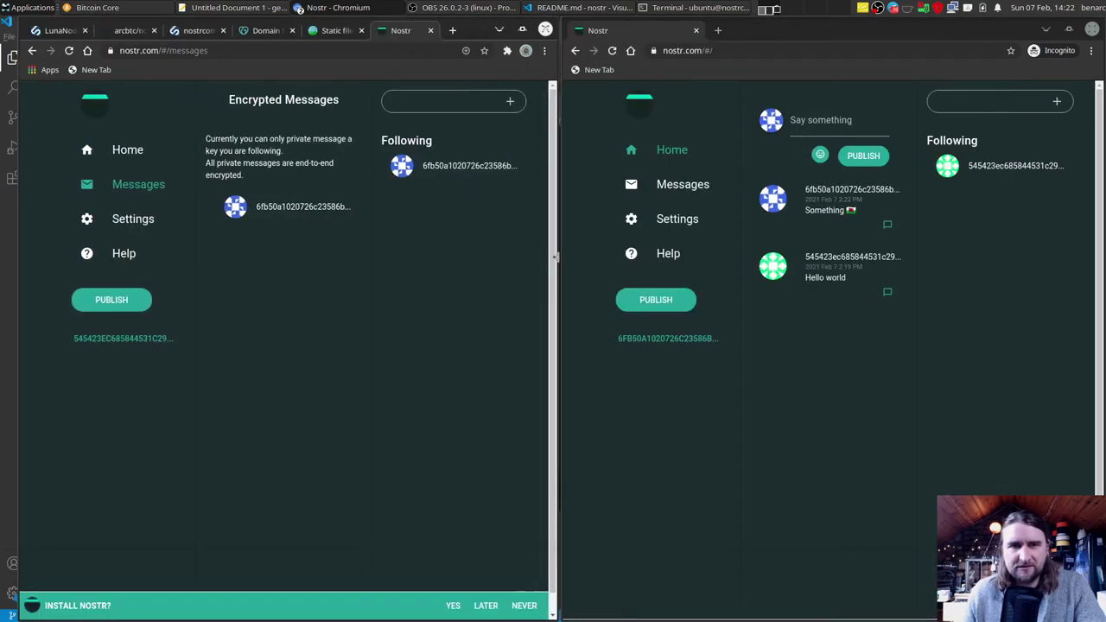
# - Open the encrypted chat between the two accounts in both windows and send "Hello" from the first account
pyautogui.click(699, 190)
pyautogui.click(851, 209)
pyautogui.click(332, 211)
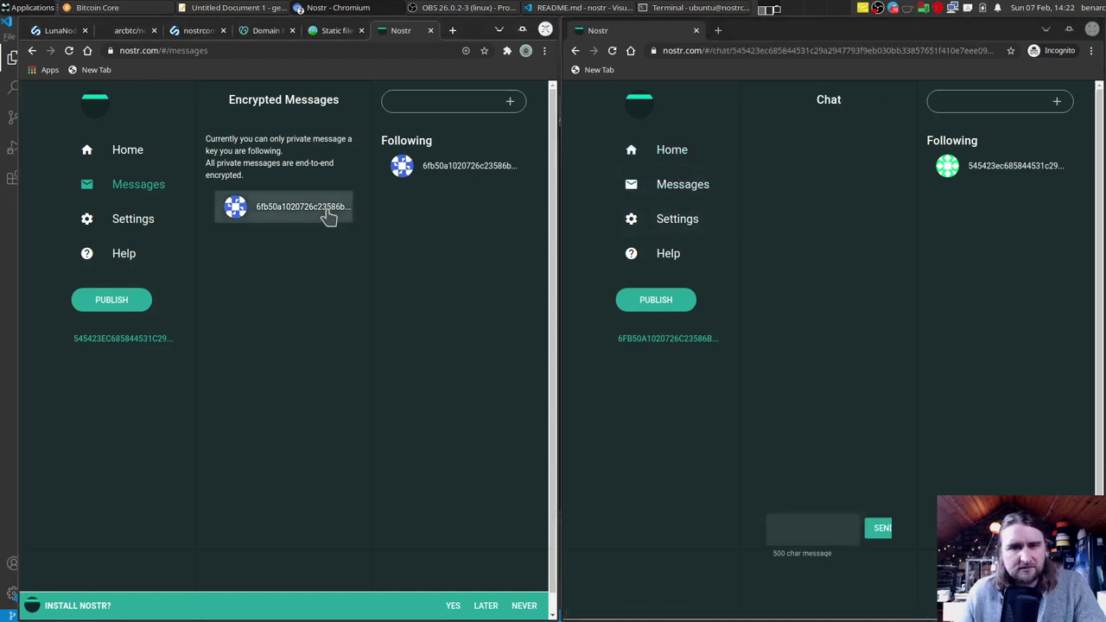
pyautogui.click(269, 521)
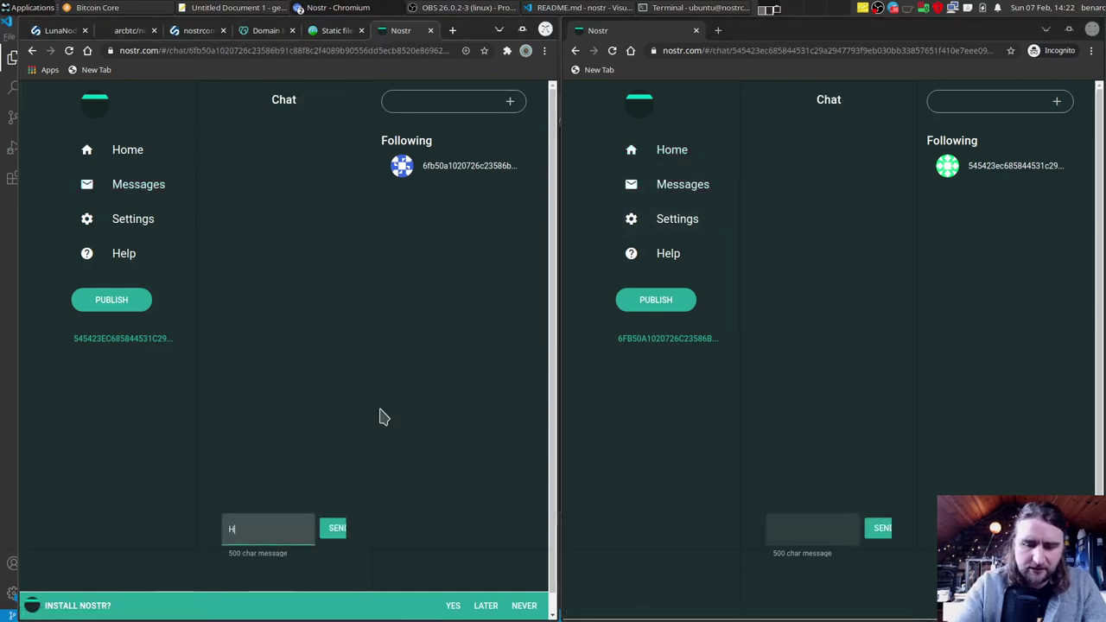
pyautogui.press('Return')
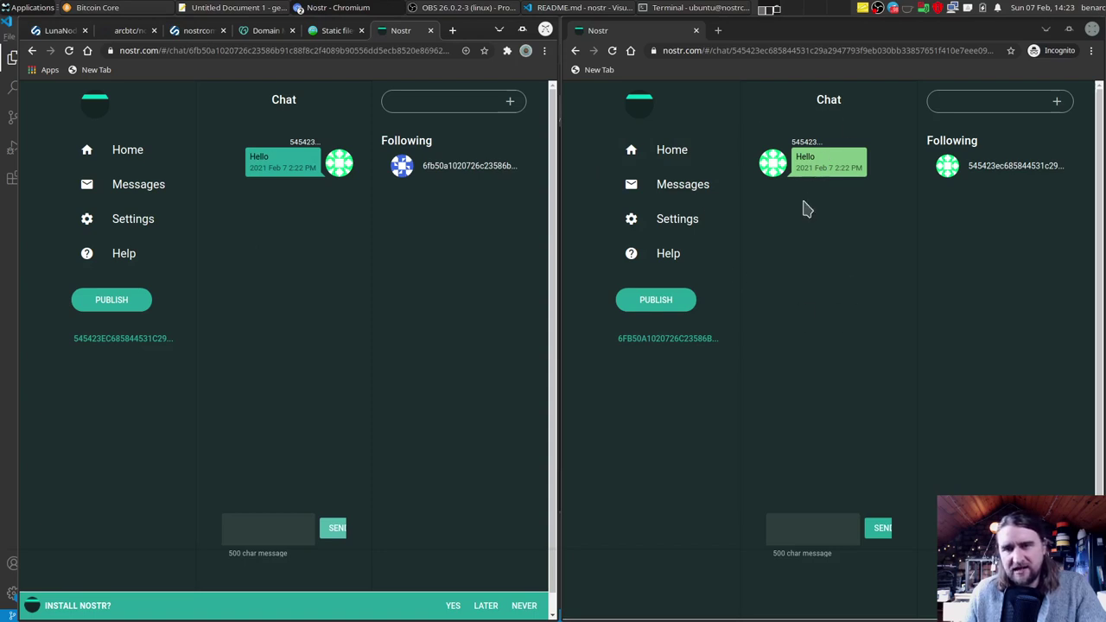
# - Reply "Yo, whats up" in the encrypted chat from the incognito account
pyautogui.click(822, 528)
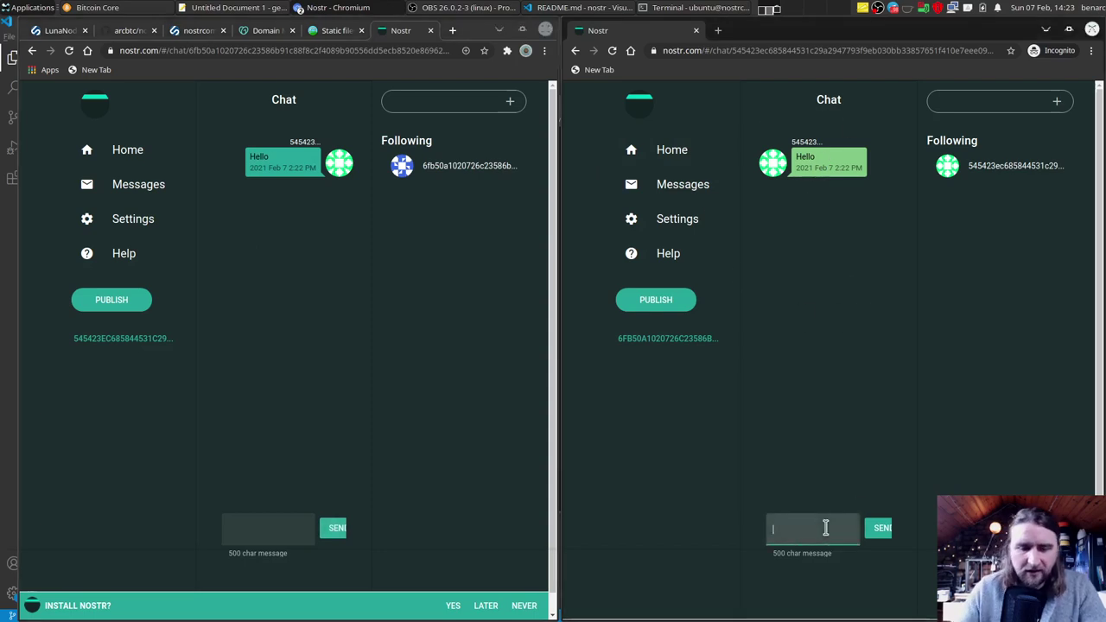
pyautogui.write('Yo, whats up')
pyautogui.press('Return')
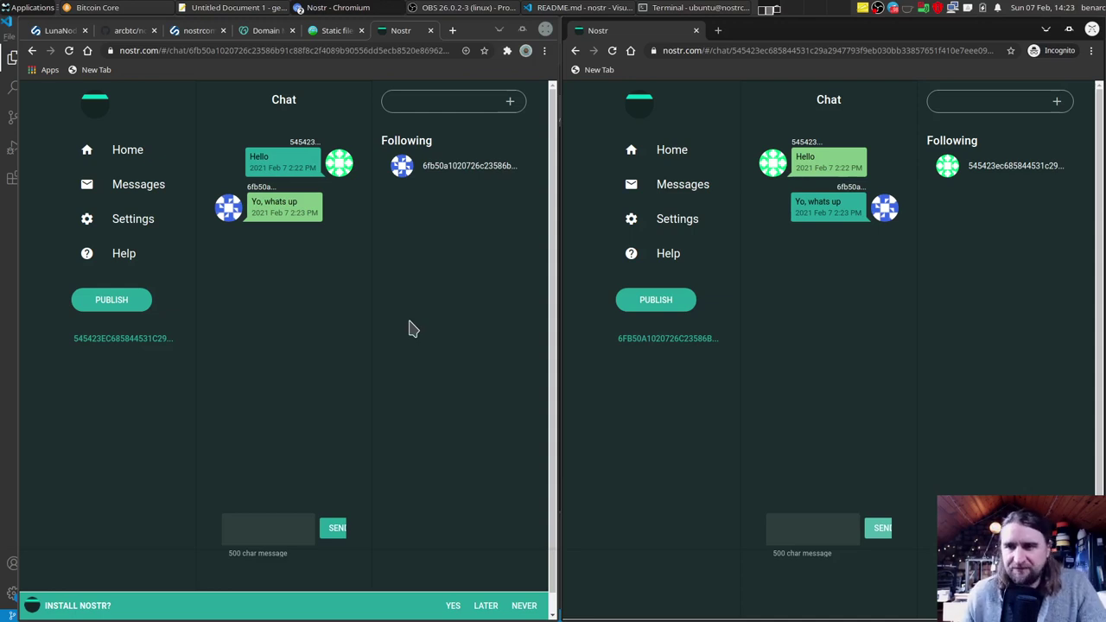
# - Narrow the first account's browser window to the mobile layout and view the messages, settings, help and home pages
pyautogui.click(521, 30)
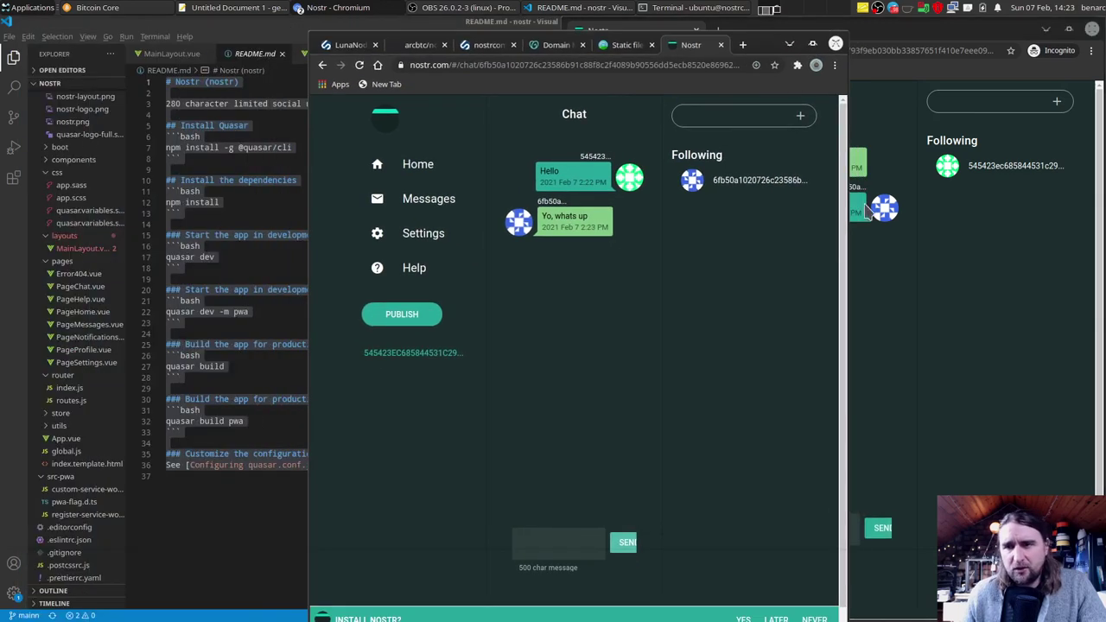
pyautogui.moveTo(844, 206); pyautogui.dragTo(596, 207)
pyautogui.moveTo(511, 47); pyautogui.dragTo(433, 34)
pyautogui.click(341, 607)
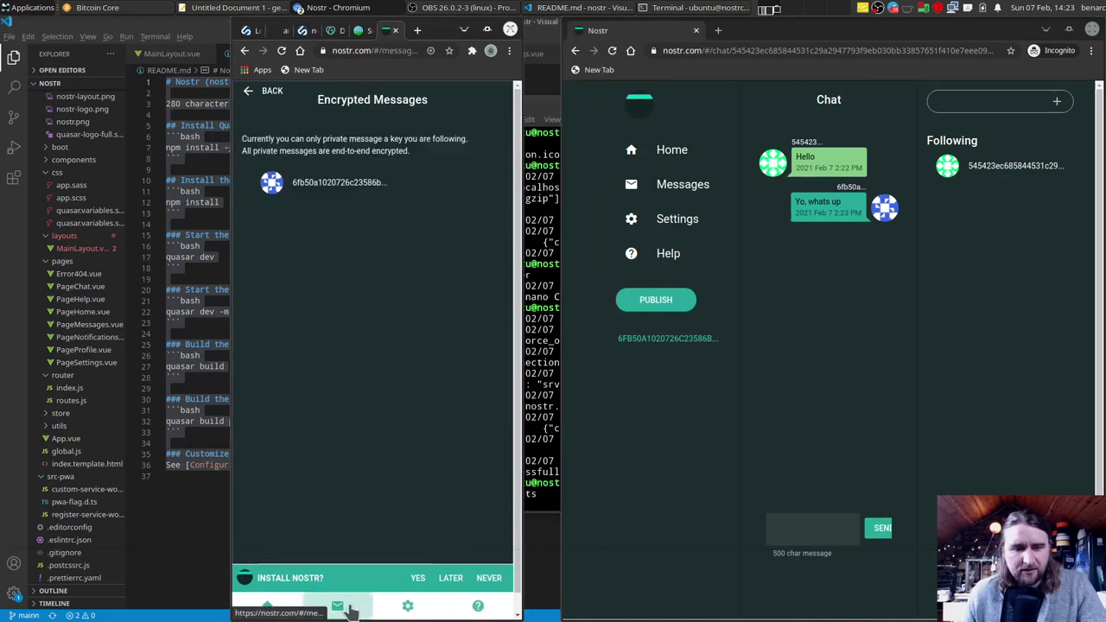
pyautogui.click(410, 607)
pyautogui.click(478, 609)
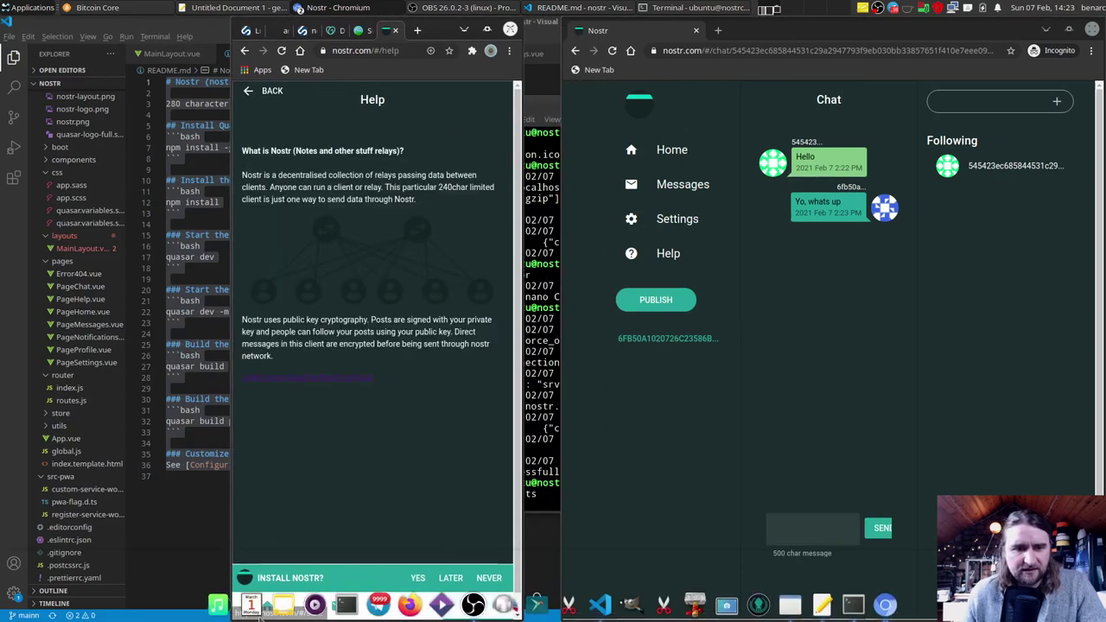
pyautogui.click(263, 608)
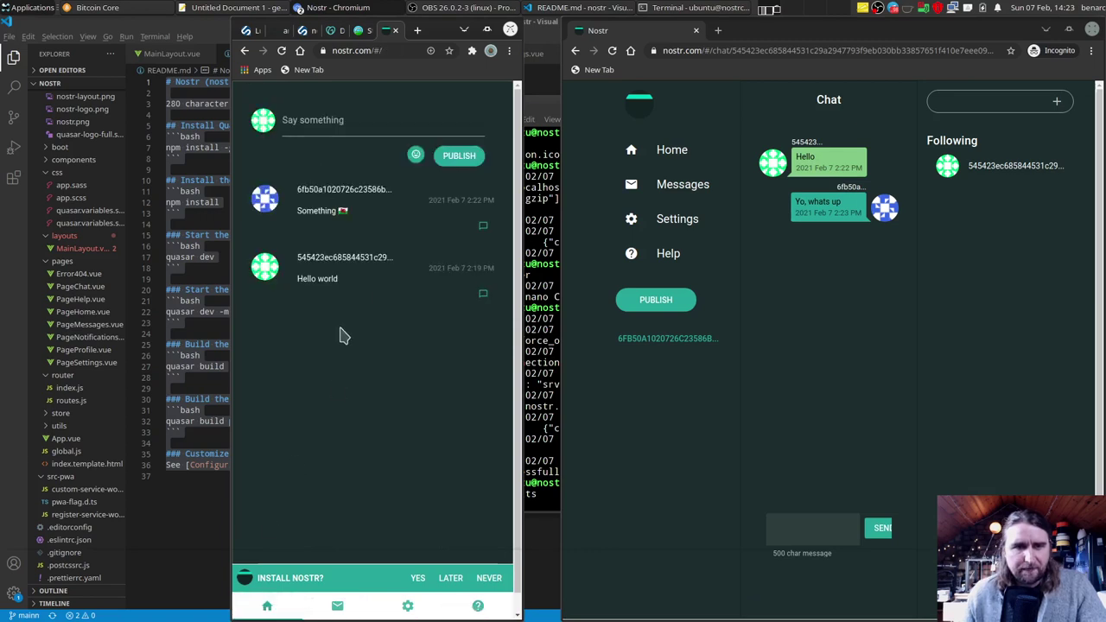
# - Publish a post reading "hello" from the first account in the mobile layout
pyautogui.click(321, 128)
pyautogui.write('hello')
pyautogui.press('Return')
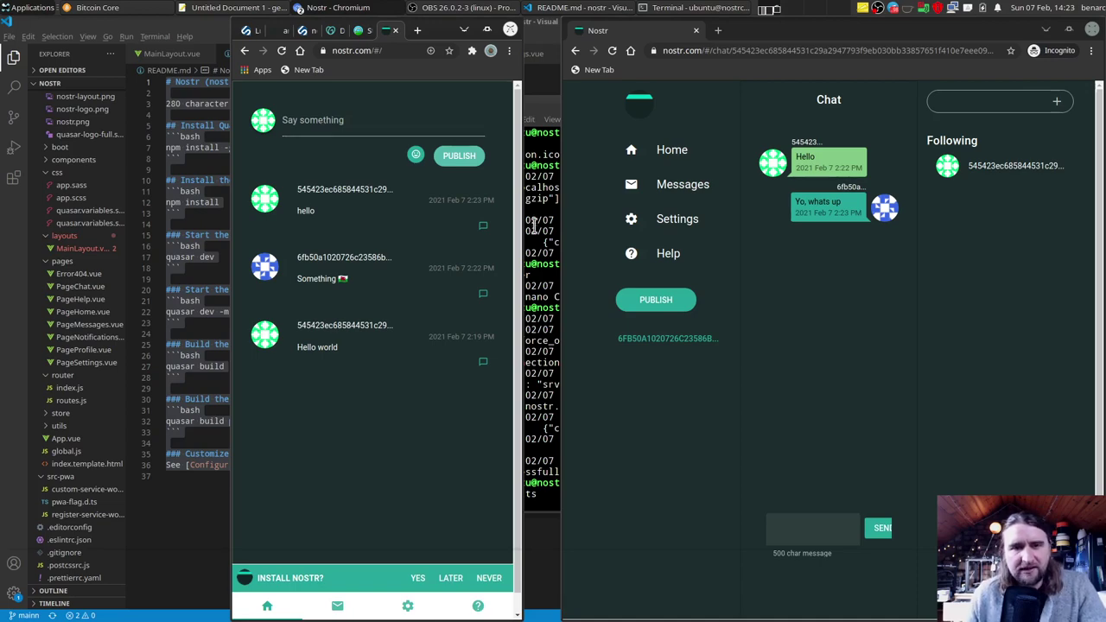
# - Resize the first account's browser window between wide and narrow to check the responsive layout, and maximize it
pyautogui.moveTo(515, 225); pyautogui.dragTo(862, 130)
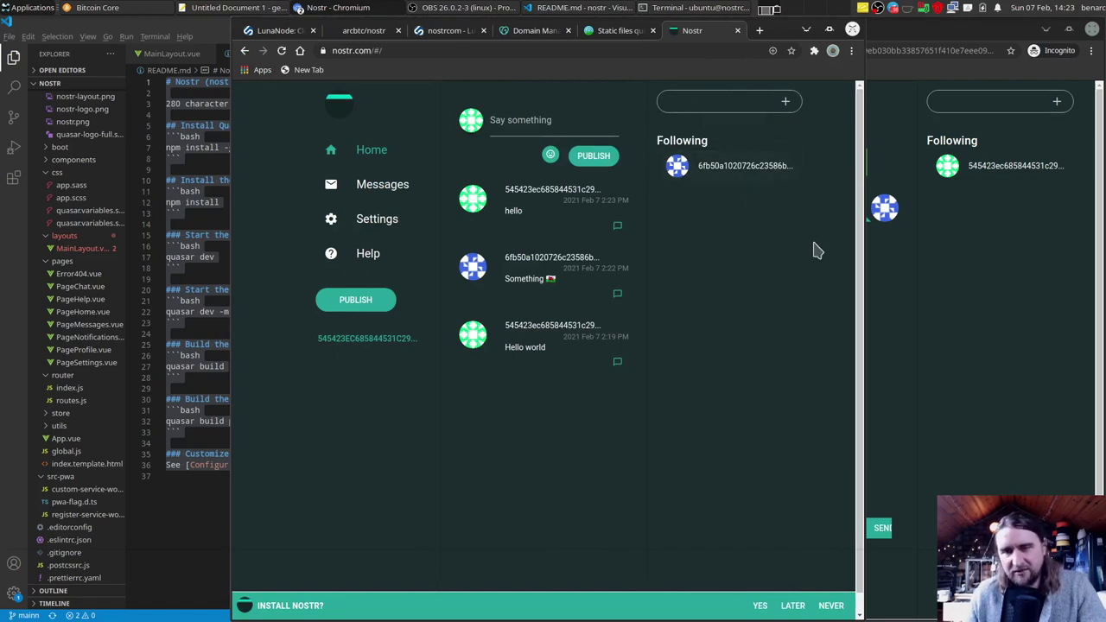
pyautogui.moveTo(864, 310); pyautogui.dragTo(563, 308)
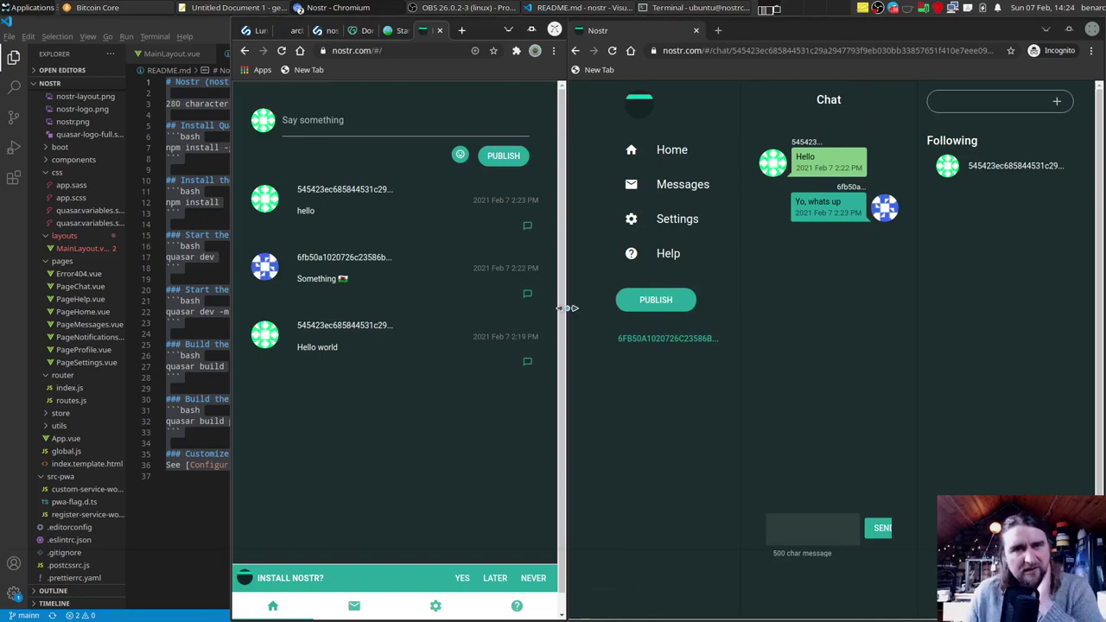
pyautogui.moveTo(562, 309); pyautogui.dragTo(914, 313)
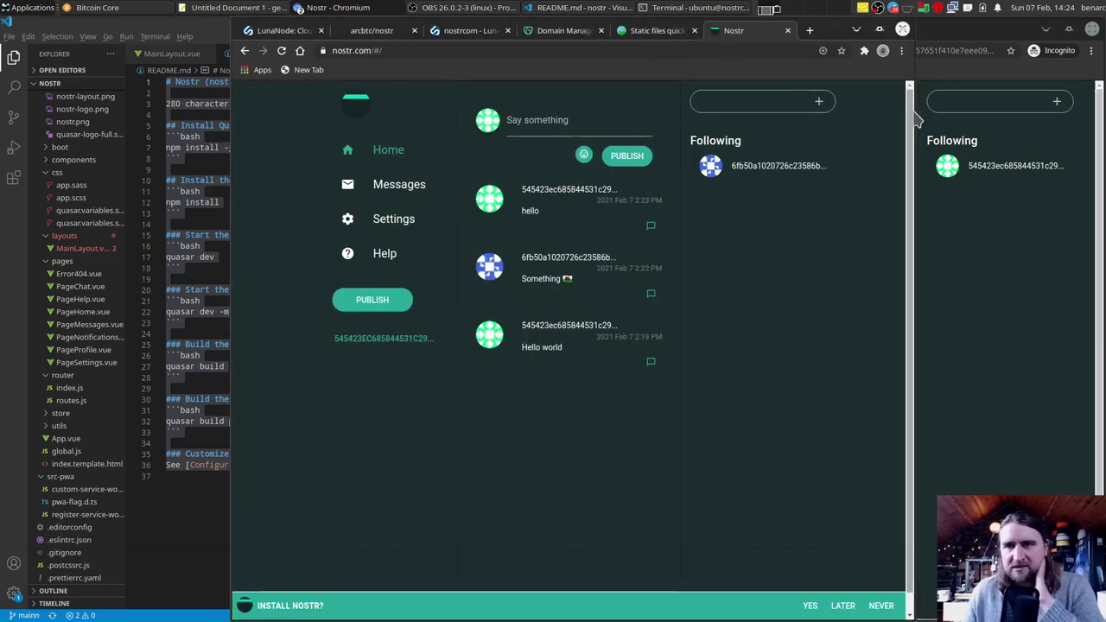
pyautogui.doubleClick(881, 32)
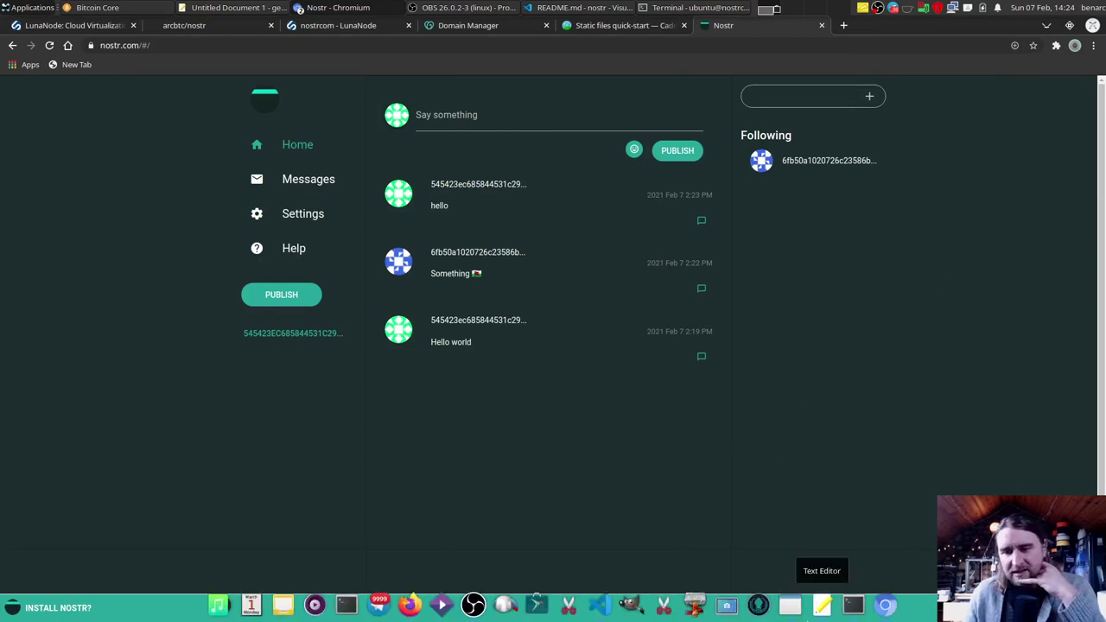
# - Install the Nostr site as a desktop app and maximize the app's window
pyautogui.click(1015, 46)
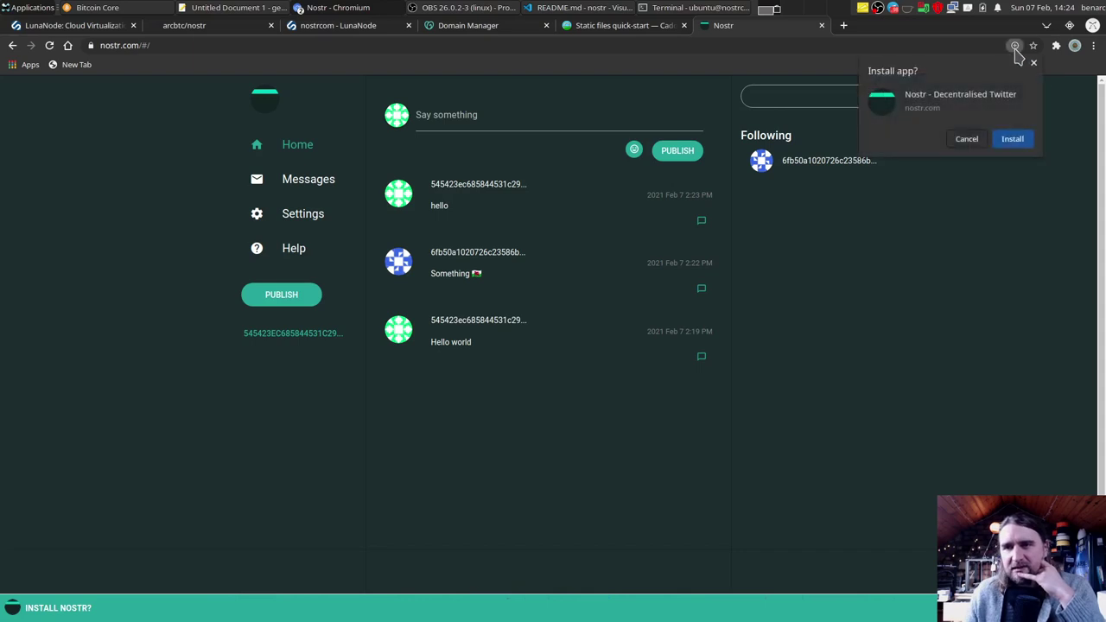
pyautogui.click(872, 251)
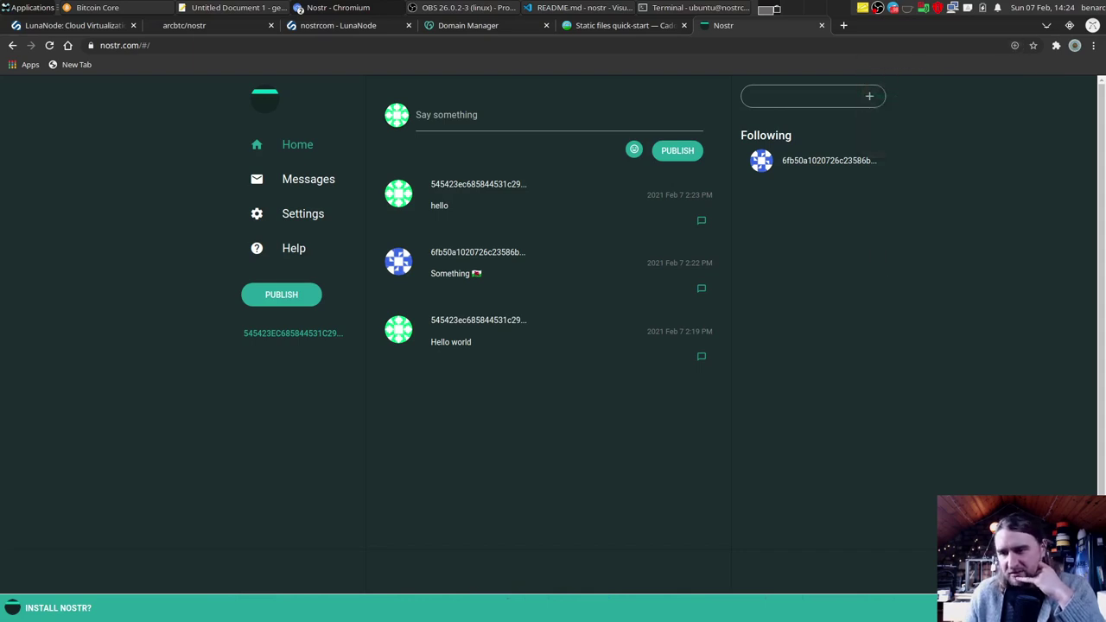
pyautogui.click(1015, 46)
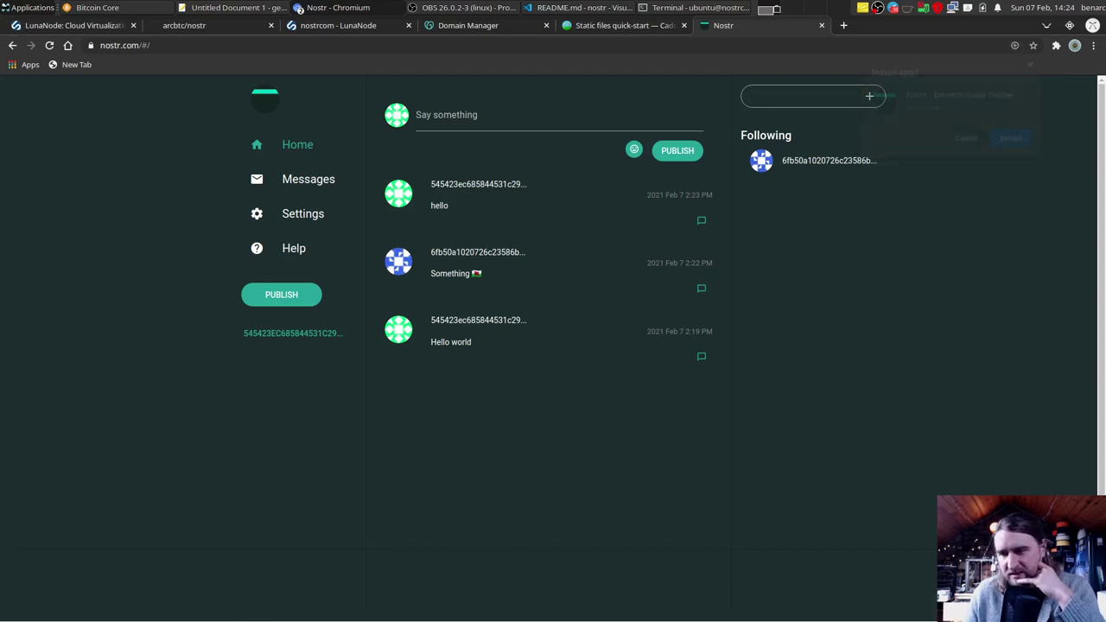
pyautogui.click(1014, 143)
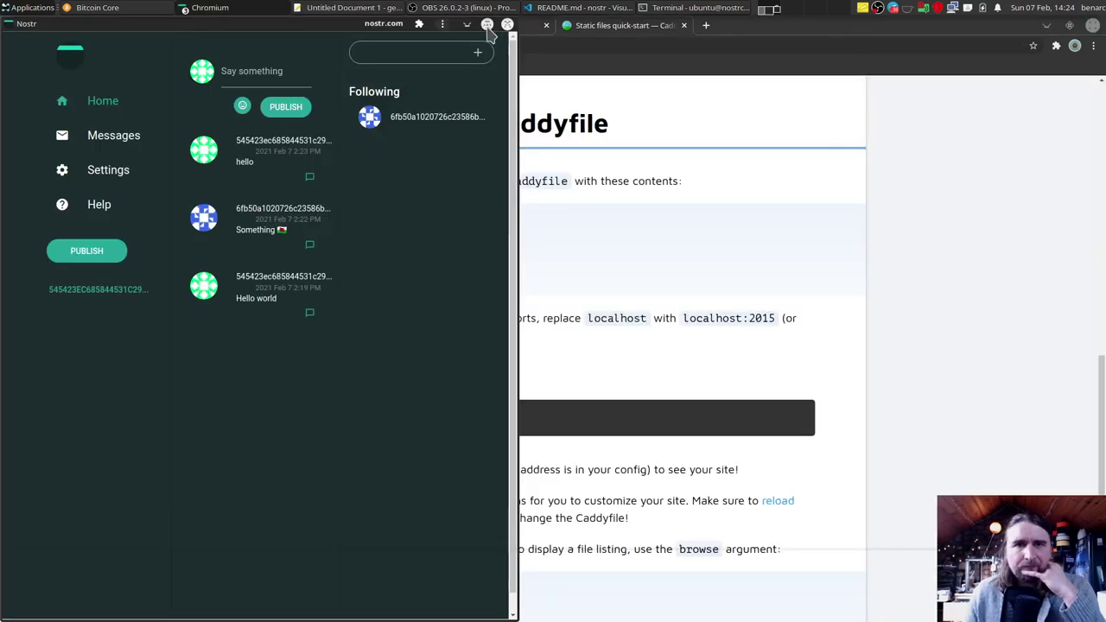
pyautogui.click(491, 24)
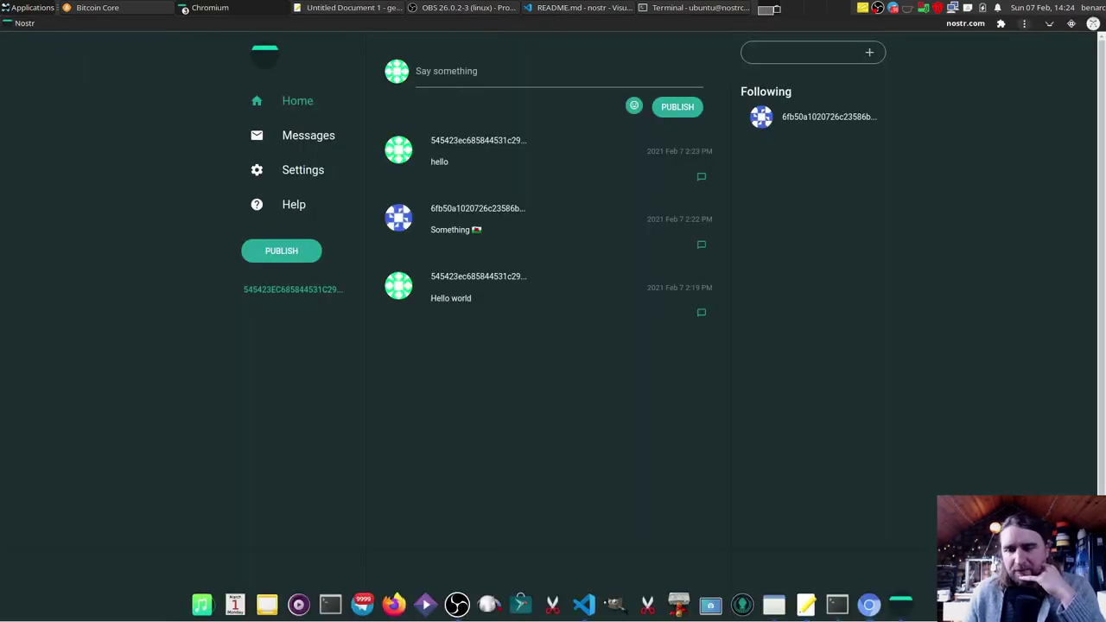
# - Keep the installed Nostr app in the dock and close its window
pyautogui.rightClick(900, 609)
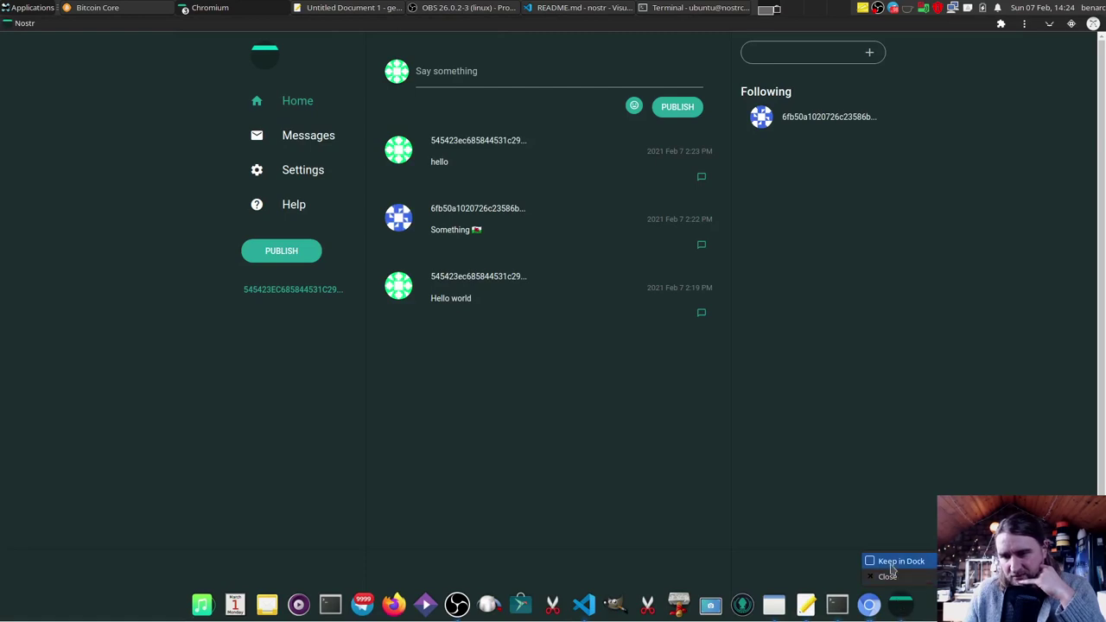
pyautogui.click(893, 563)
pyautogui.click(1092, 24)
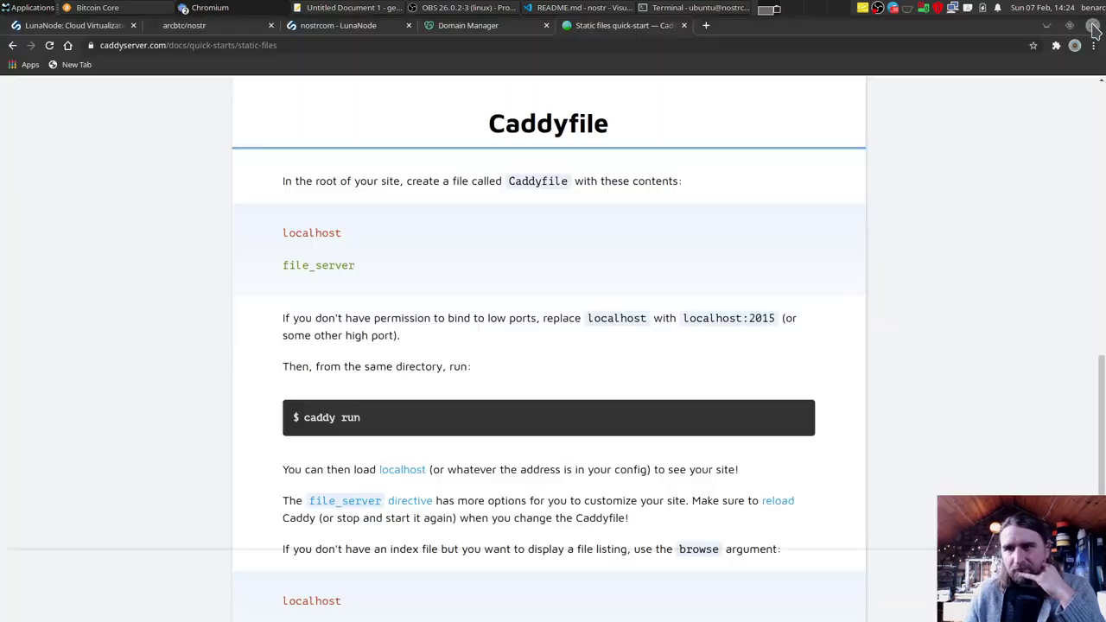
# - Launch the installed Nostr app from the dock, shrink its window to the narrow mobile layout, and maximize it again
pyautogui.click(900, 607)
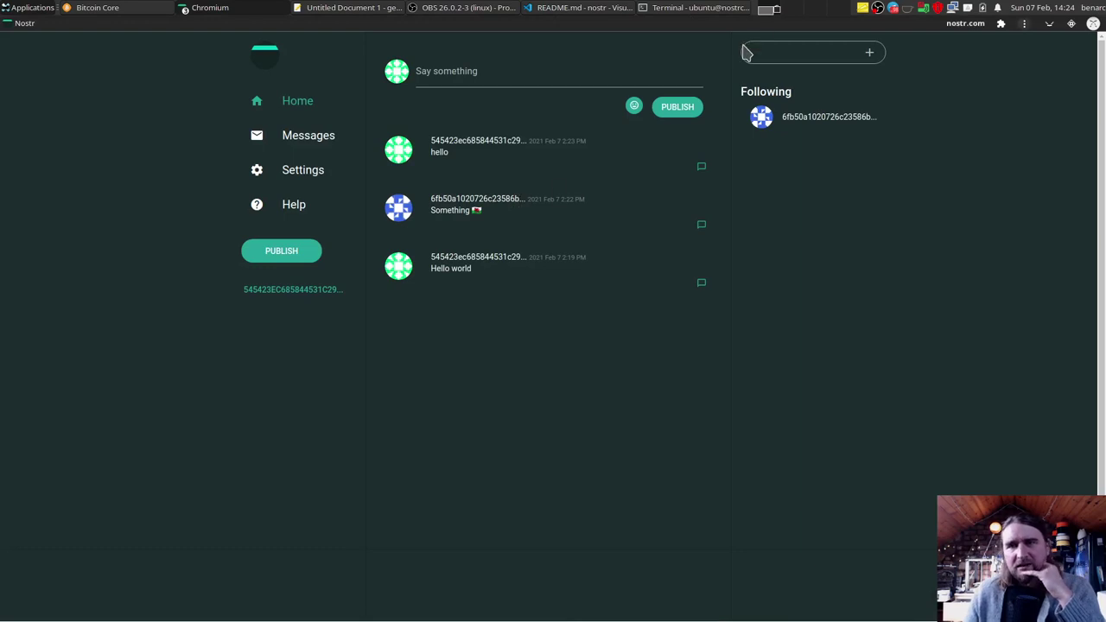
pyautogui.doubleClick(851, 23)
pyautogui.moveTo(803, 35); pyautogui.dragTo(446, 111)
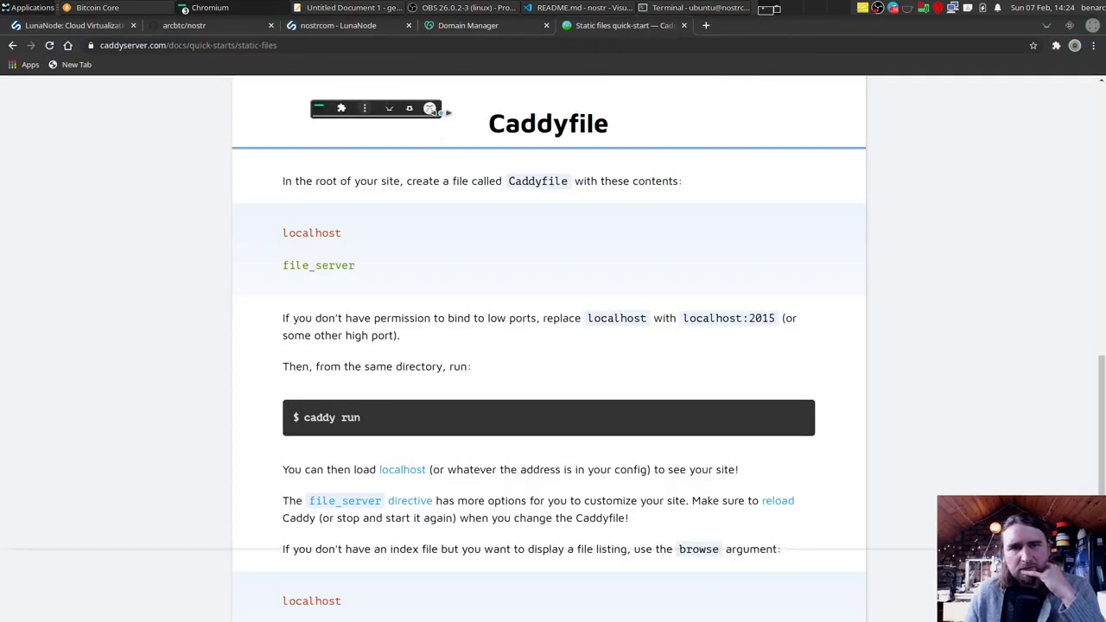
pyautogui.doubleClick(436, 110)
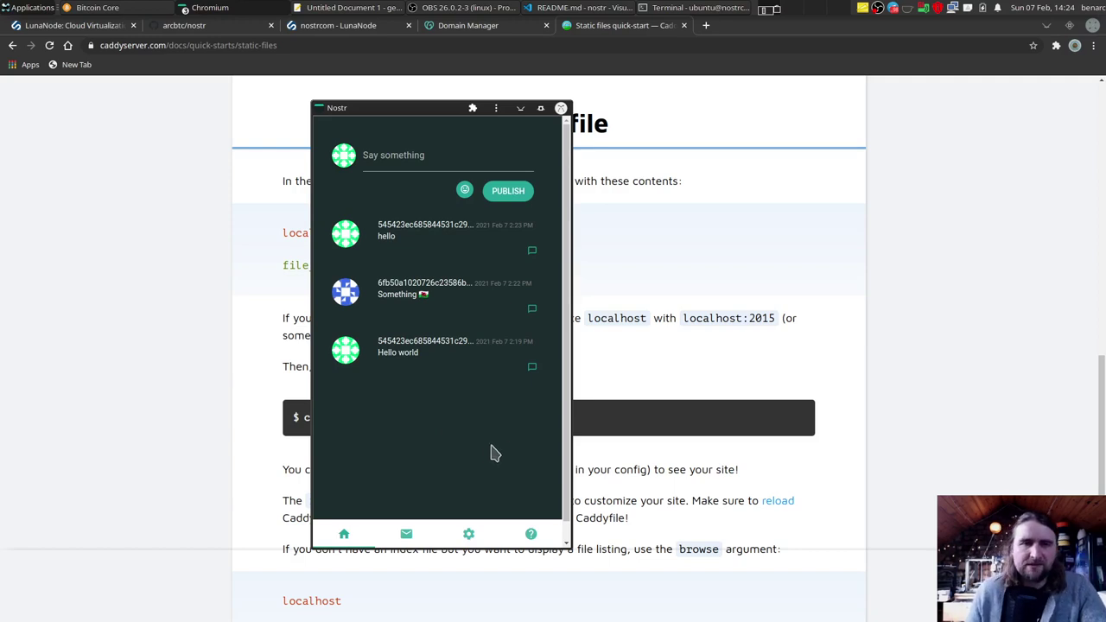
pyautogui.click(540, 109)
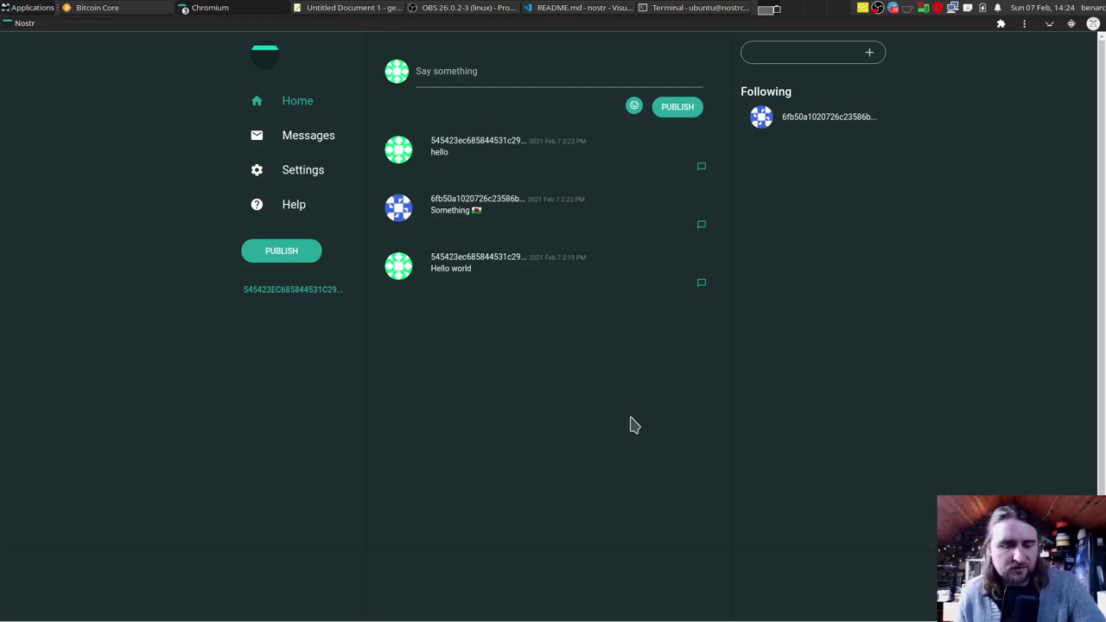
# - Switch to the second account's incognito window, show its Home feed, and maximize the window
pyautogui.hotkey('alt', 'Tab')
pyautogui.hotkey('alt', 'Tab')
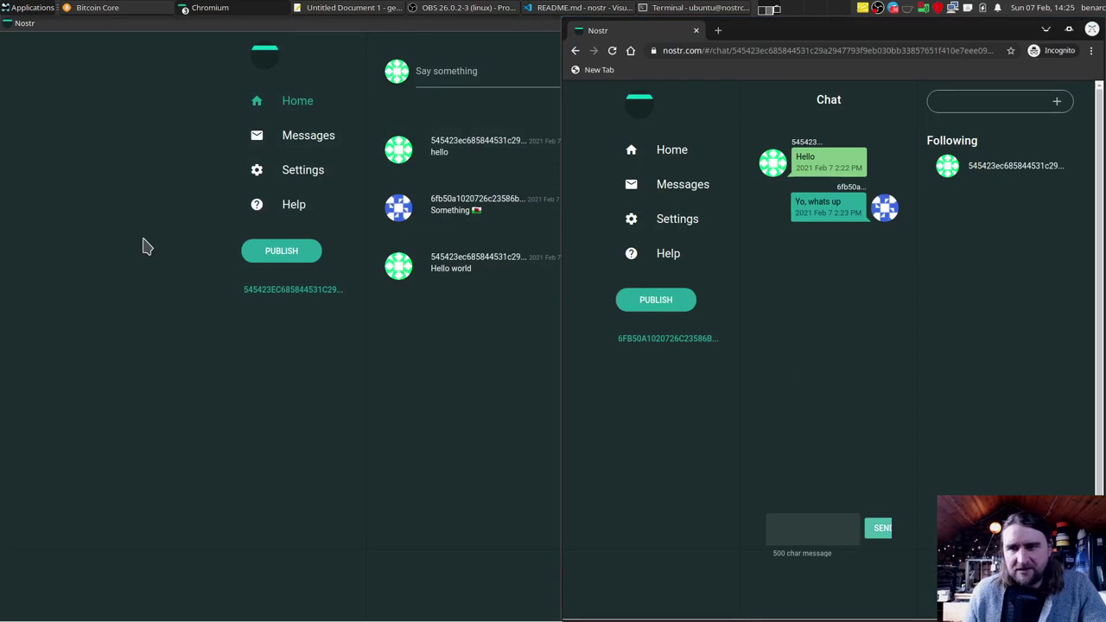
pyautogui.click(682, 148)
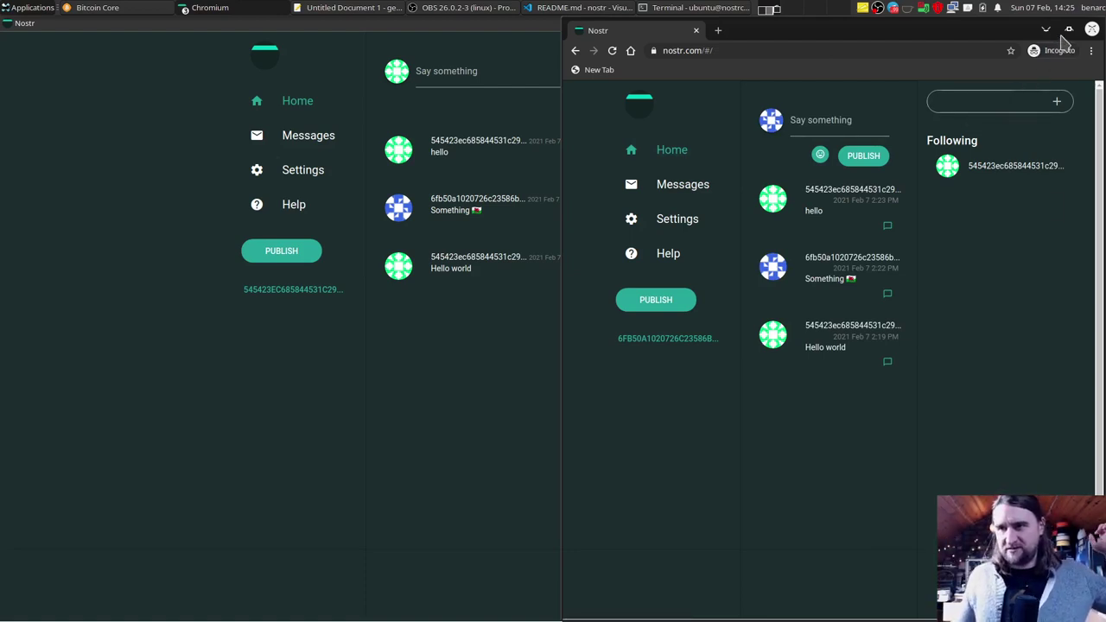
pyautogui.press('super+Left')
pyautogui.press('super+Up')
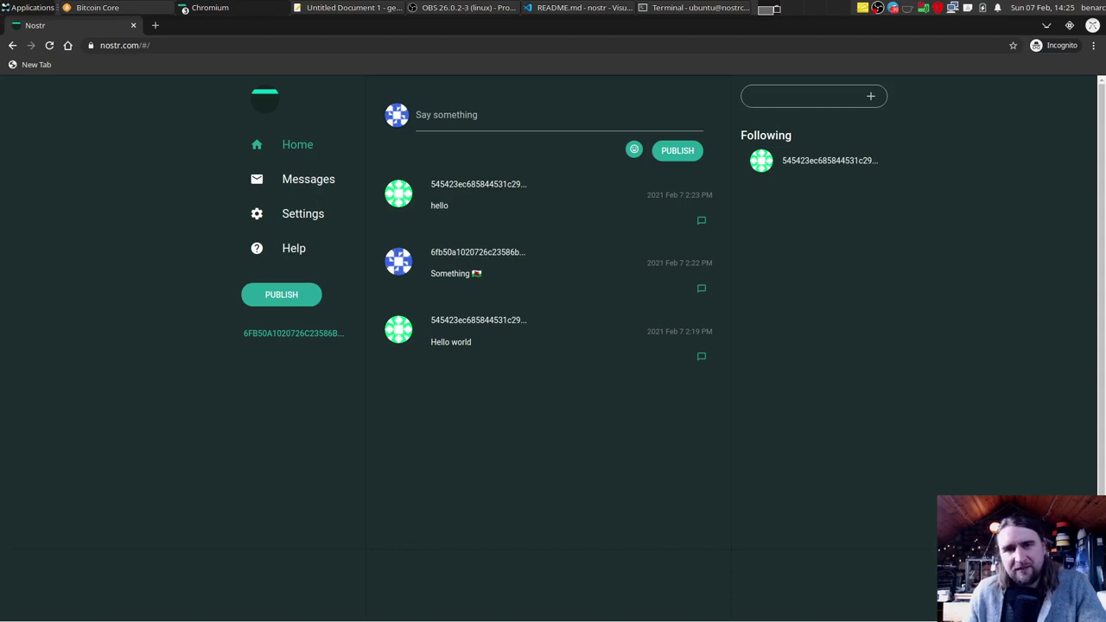
# - Publish a post reading "break" from the second account
pyautogui.click(517, 123)
pyautogui.write('break')
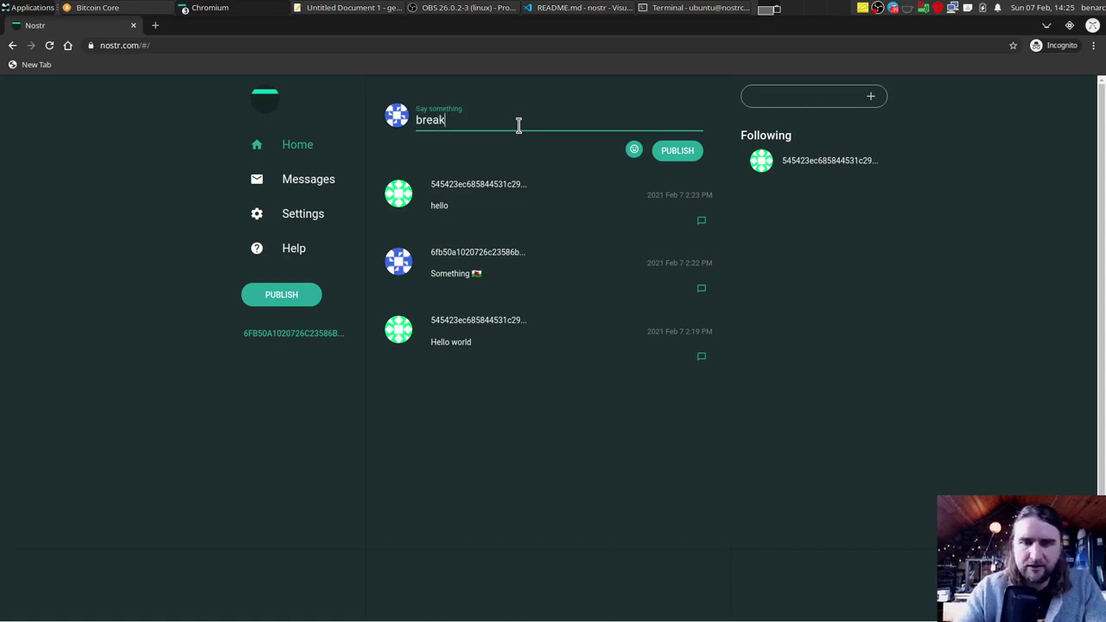
pyautogui.press('Return')
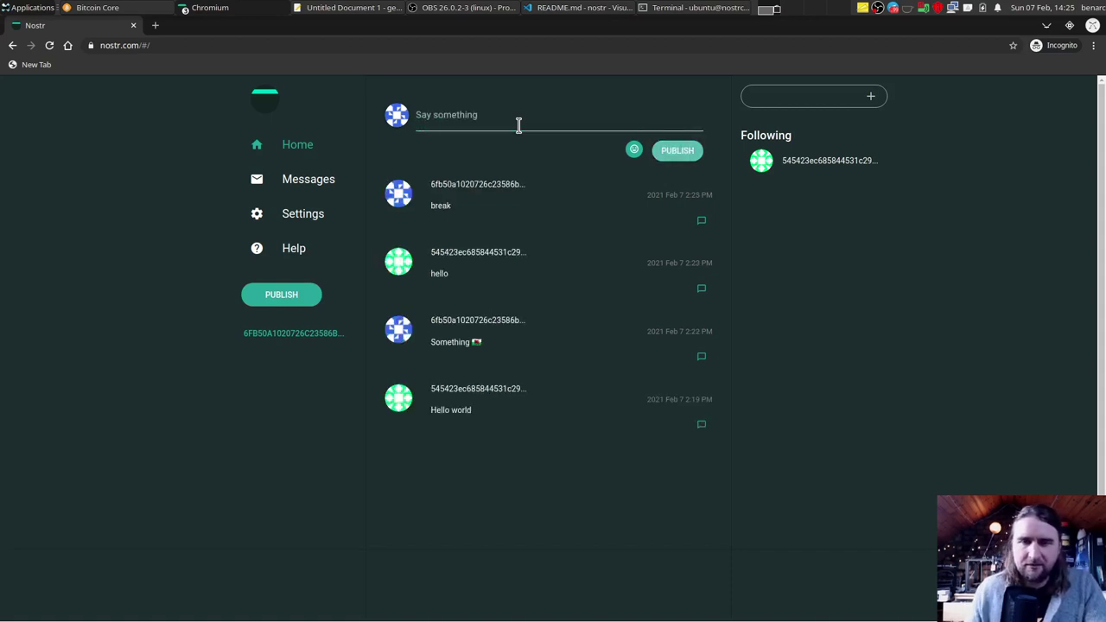
# - Publish a post reading "now" from the second account
pyautogui.click(518, 125)
pyautogui.write('noiw')
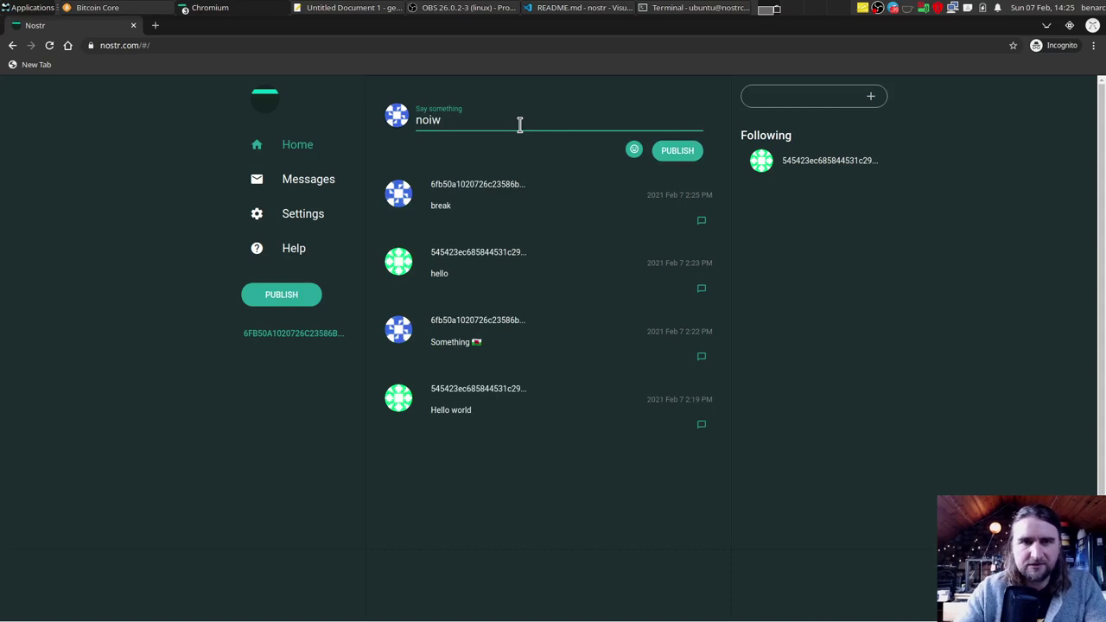
pyautogui.press('BackSpace')
pyautogui.press('BackSpace')
pyautogui.write('w')
pyautogui.press('Return')
# - Publish a test post reading "dfvefv" from the second account and delete it from the feed
pyautogui.write('dfvefv')
pyautogui.click(672, 152)
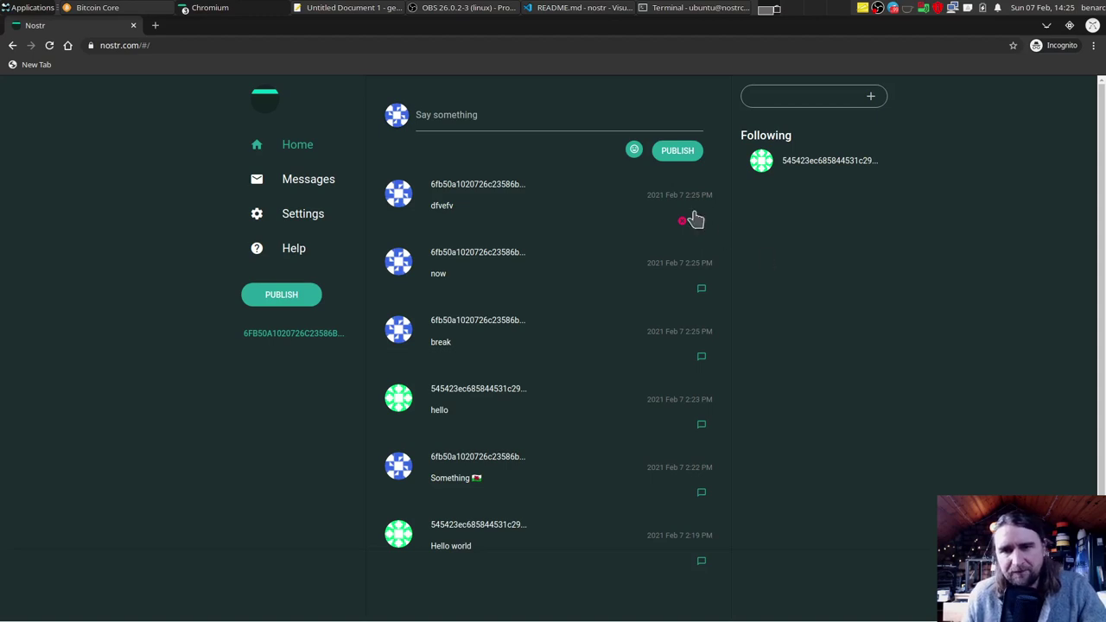
pyautogui.click(681, 222)
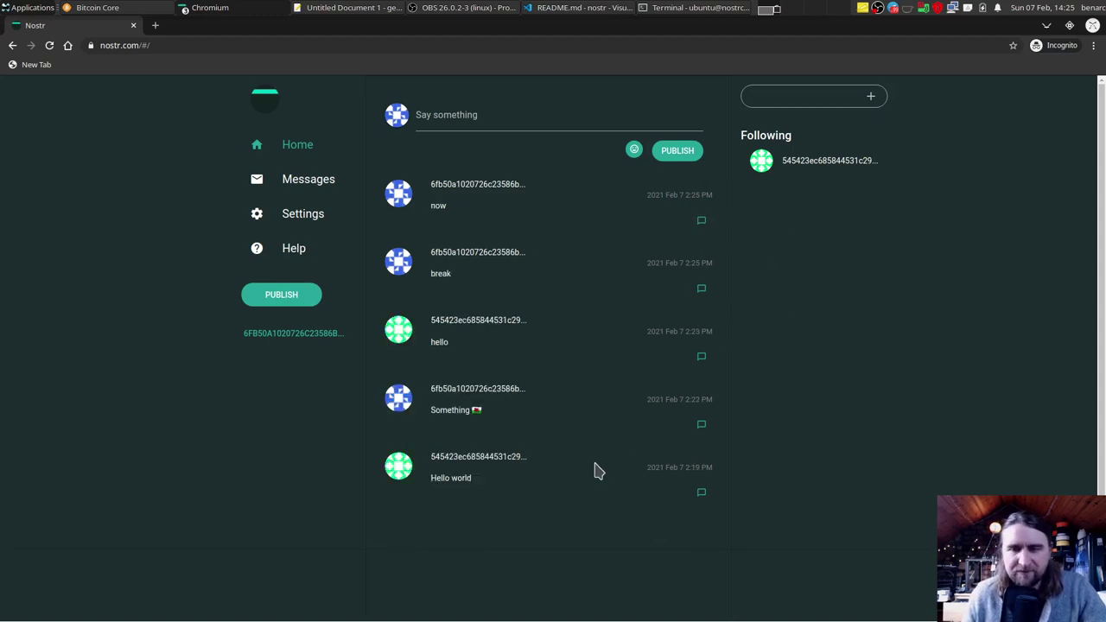
# - Switch to the installed Nostr app and check the first account's feed for the second account's posts
pyautogui.hotkey('alt', 'Tab')
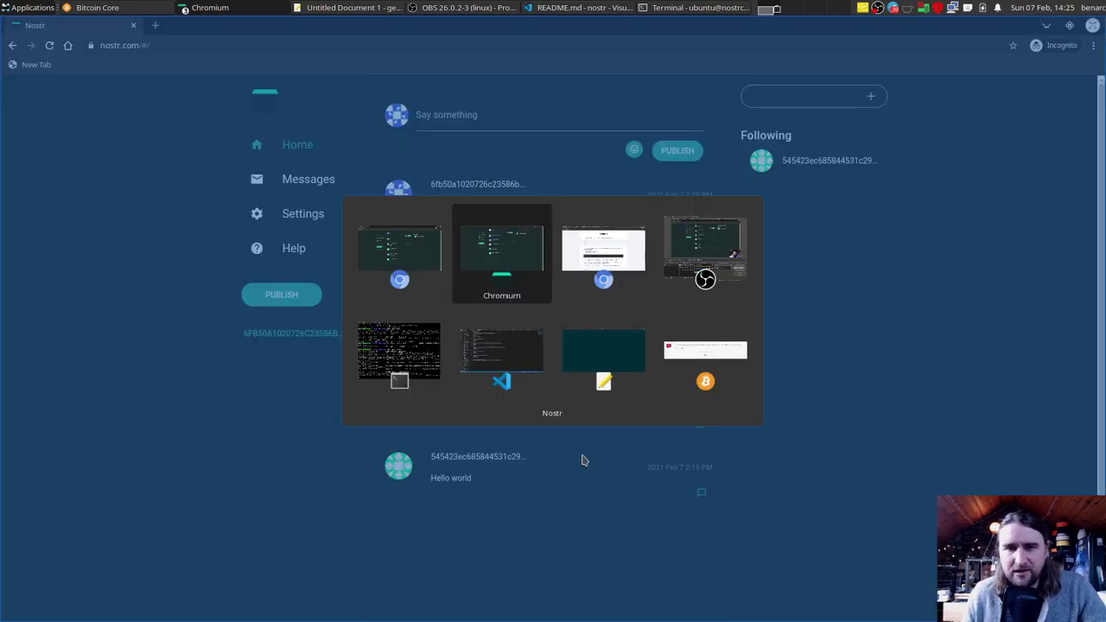
pyautogui.hotkey('alt', 'Tab')
pyautogui.click(529, 251)
# - Switch to the main browser window and look through the arcbtc/nostr GitHub repository's file list and README
pyautogui.hotkey('alt', 'Tab')
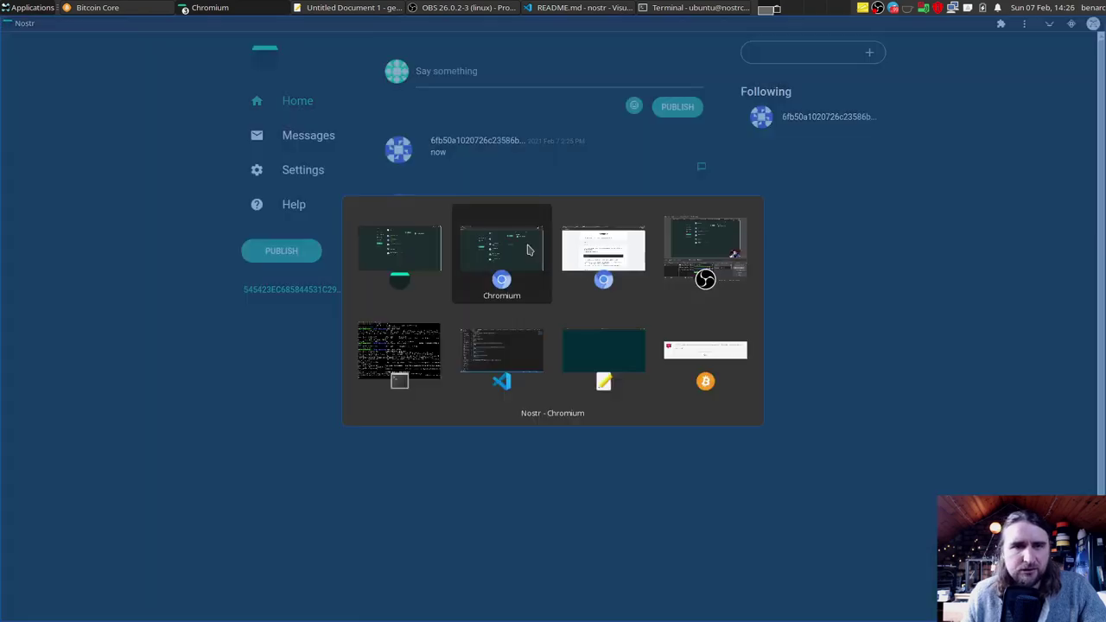
pyautogui.hotkey('alt', 'Tab')
pyautogui.click(215, 29)
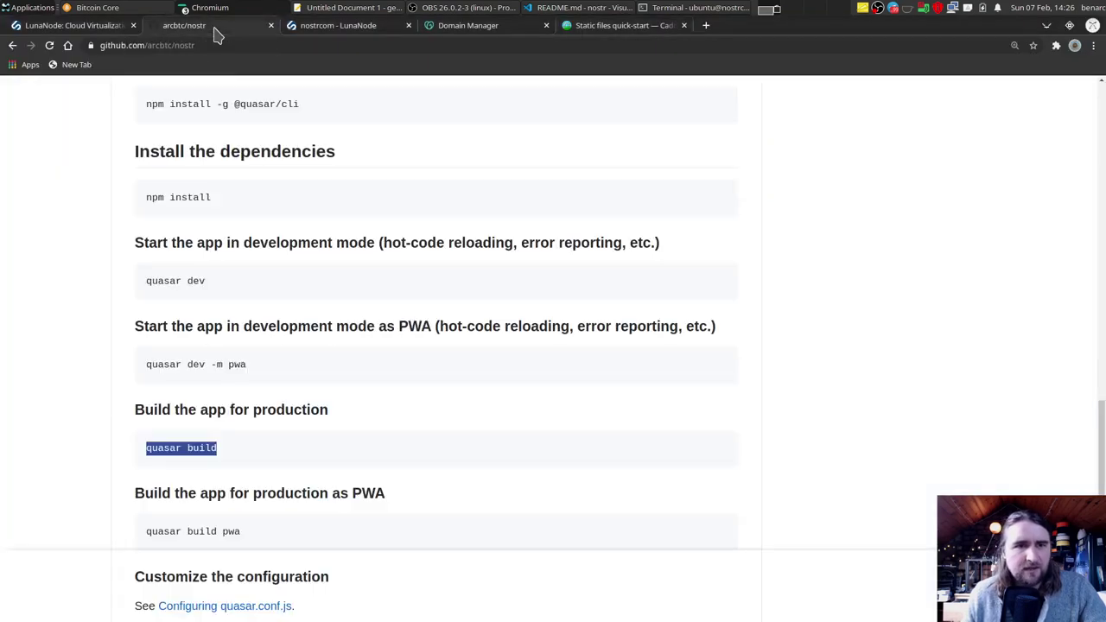
pyautogui.scroll(8, 403, 383)
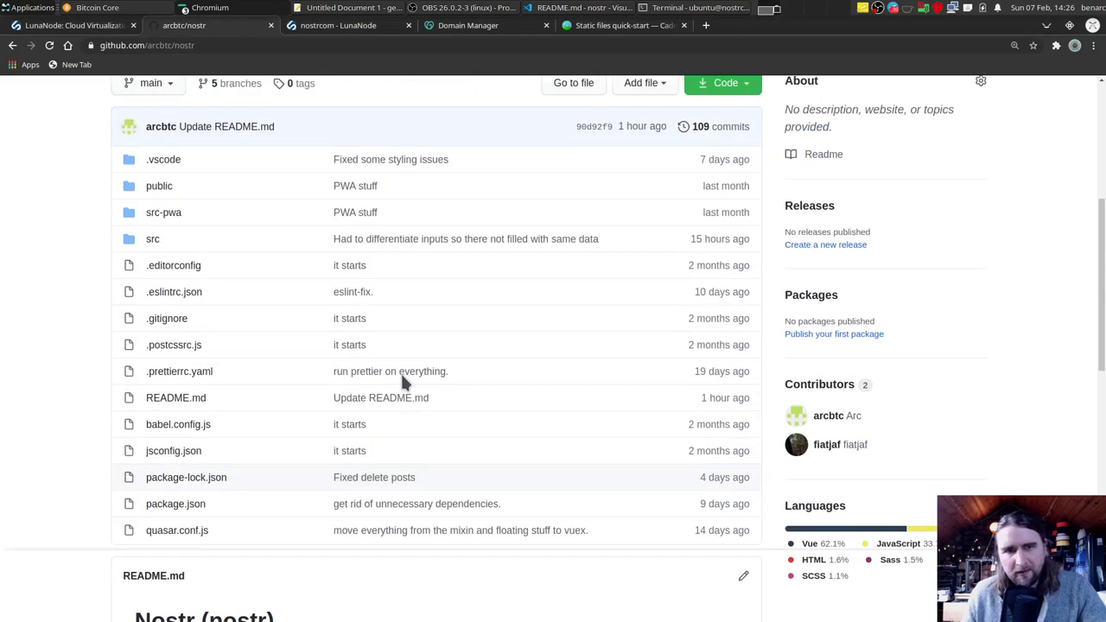
pyautogui.scroll(-5, 403, 382)
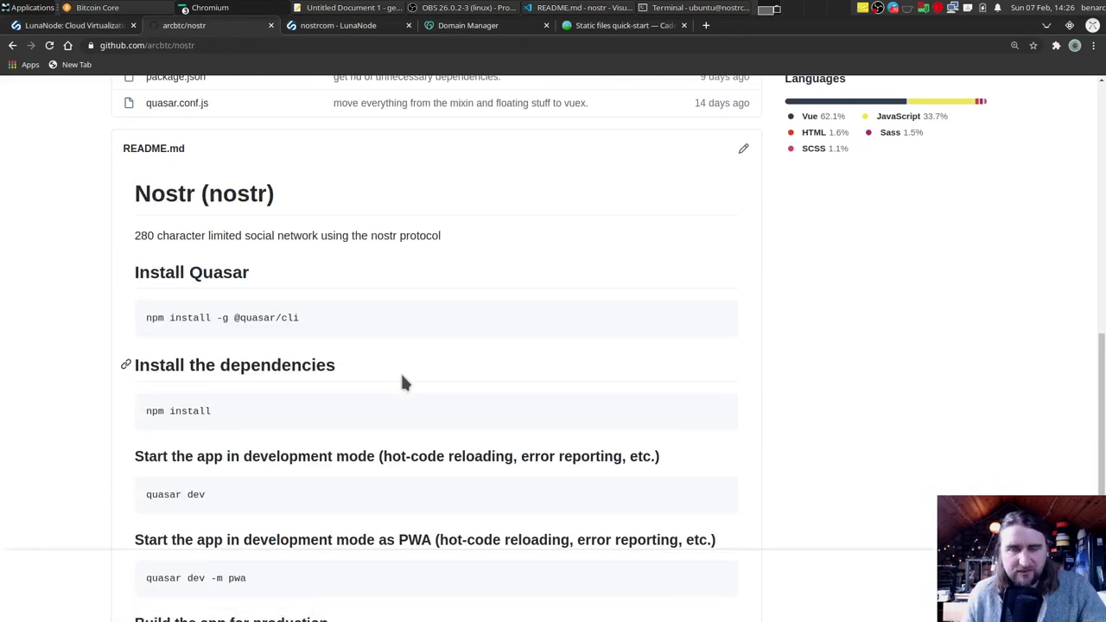
pyautogui.scroll(3, 402, 383)
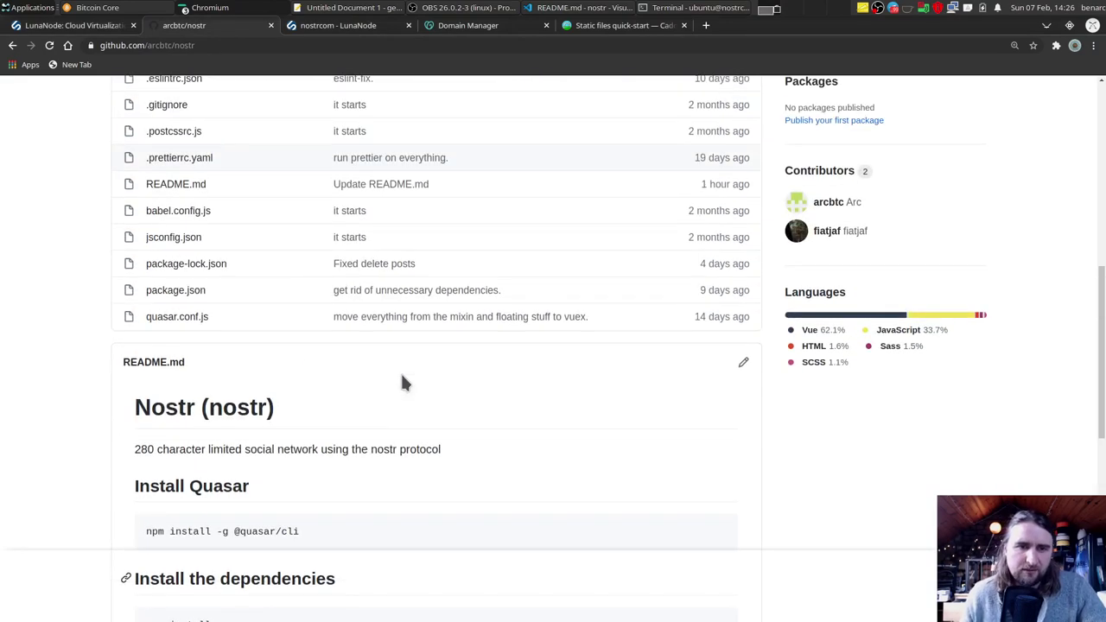
# - Show the Caddyfile section of the Caddy static files guide and return to the nostr README's Quasar install instructions
pyautogui.click(640, 26)
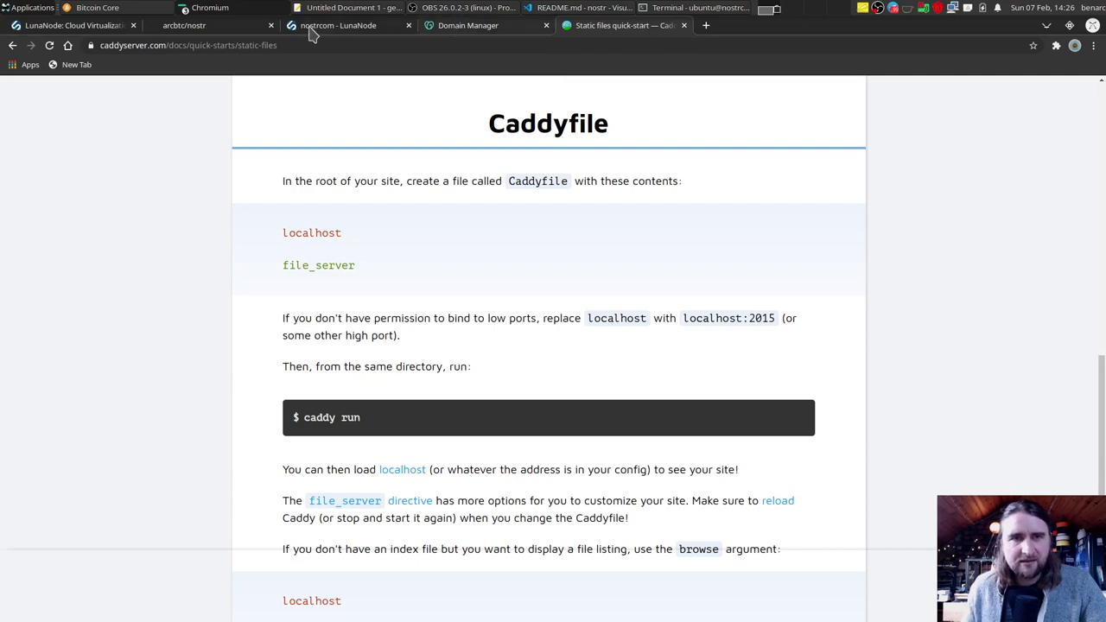
pyautogui.click(222, 26)
pyautogui.scroll(-3, 323, 404)
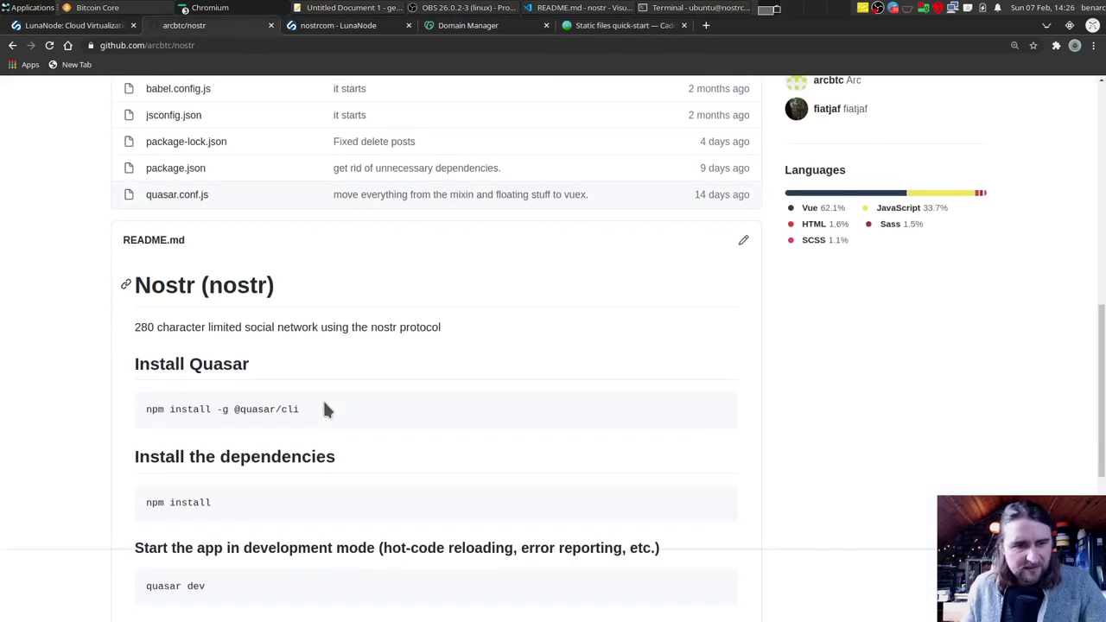